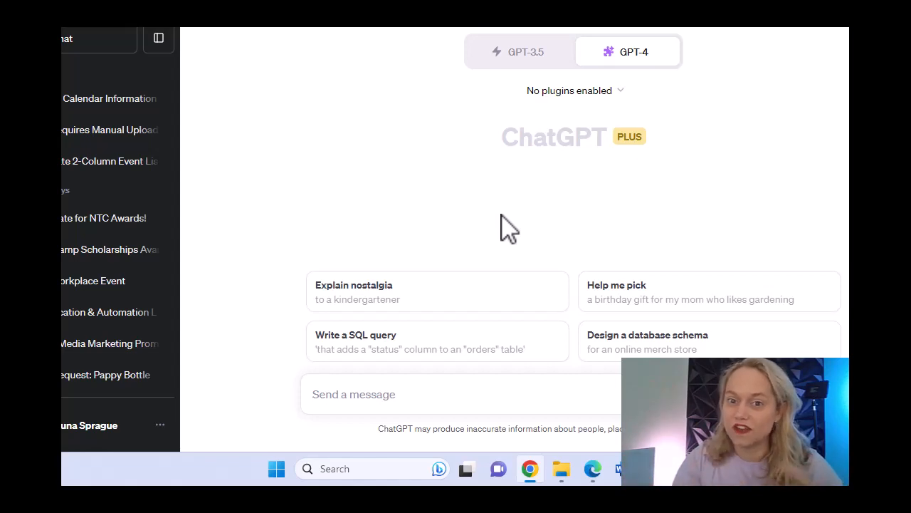
# Switch the Plugins beta feature off and back on in the account settings.
pyautogui.click(163, 427)
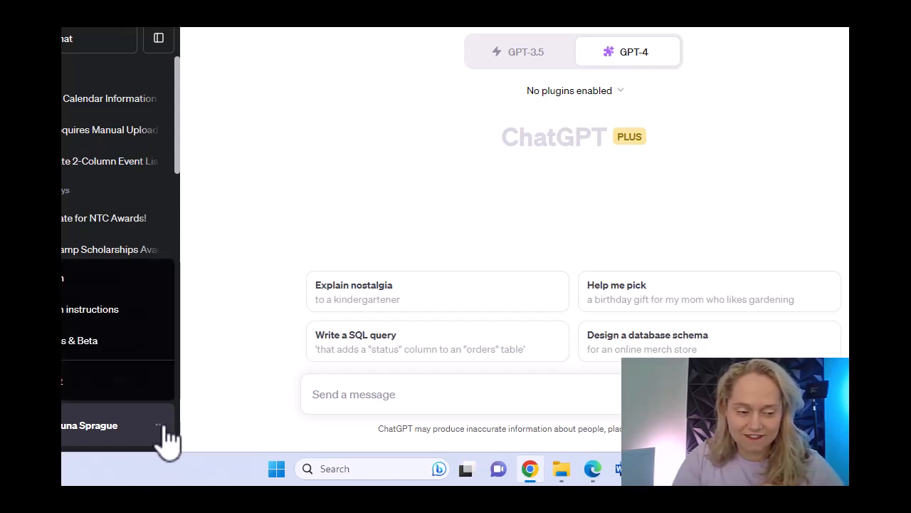
pyautogui.click(120, 355)
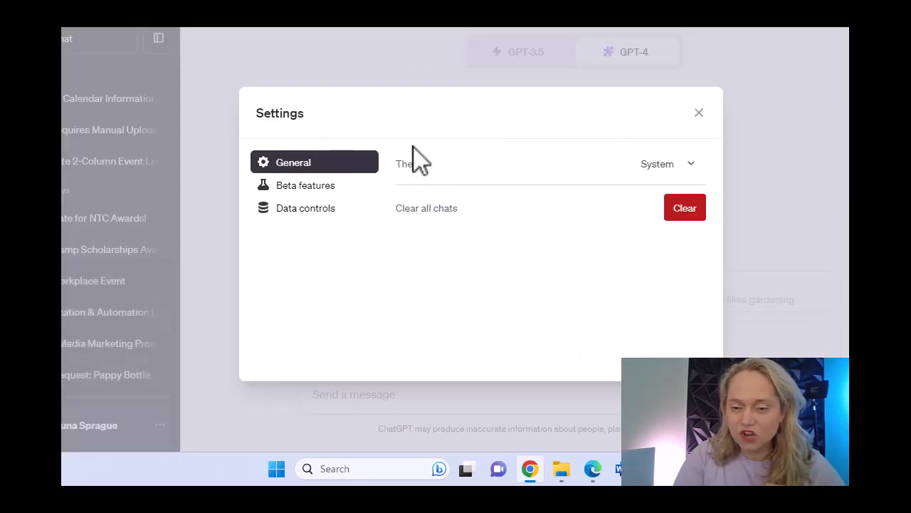
pyautogui.click(306, 194)
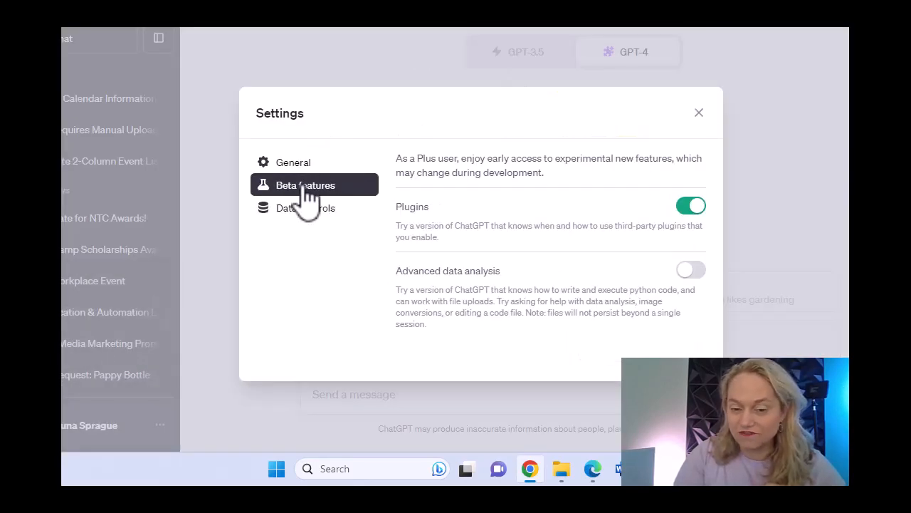
pyautogui.click(689, 208)
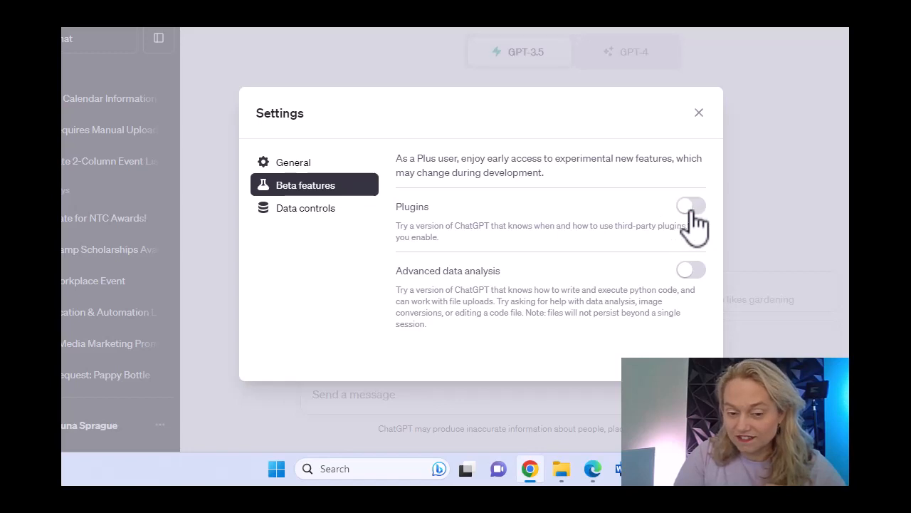
pyautogui.click(690, 208)
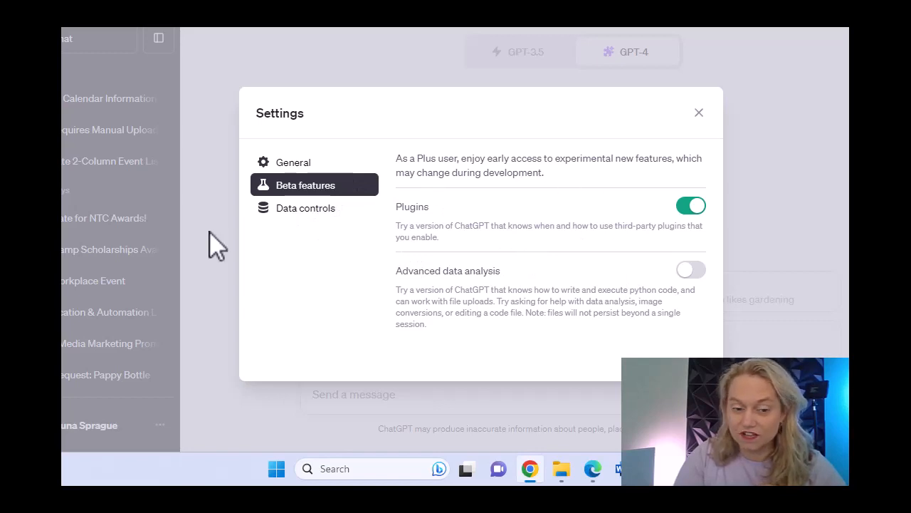
# Review the data controls and the beta features in the settings, and close the settings.
pyautogui.click(314, 217)
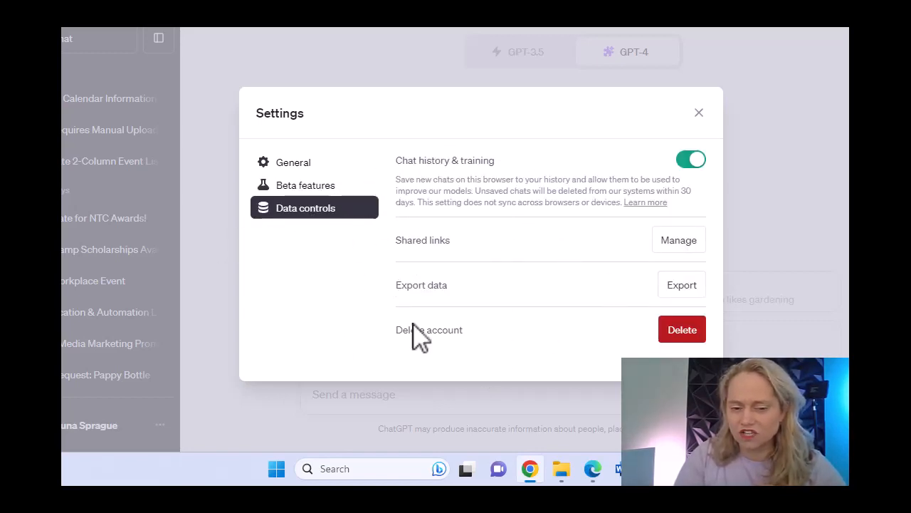
pyautogui.click(308, 190)
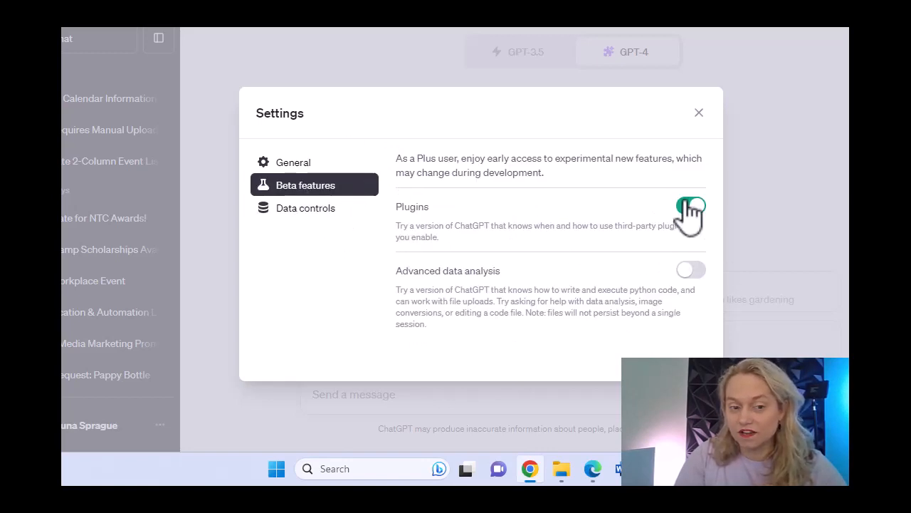
pyautogui.click(699, 113)
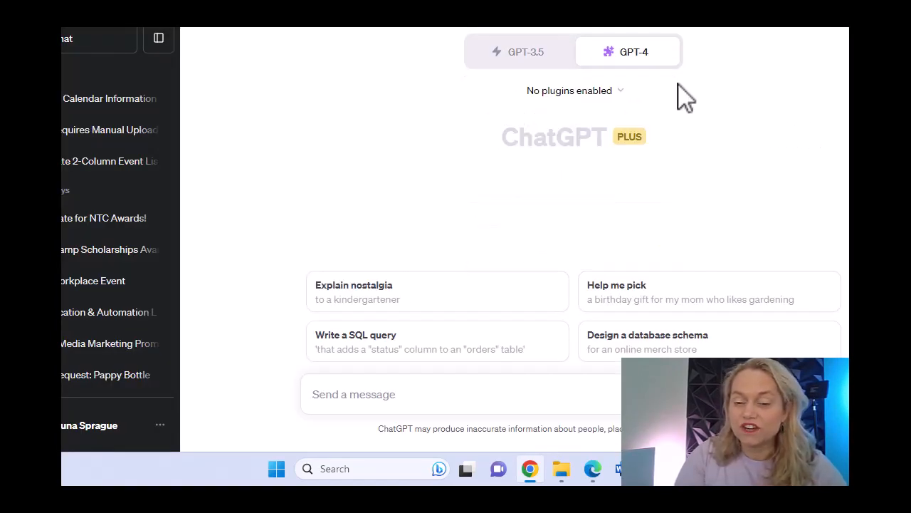
# Review the list of installed plugins available for GPT-4.
pyautogui.click(625, 100)
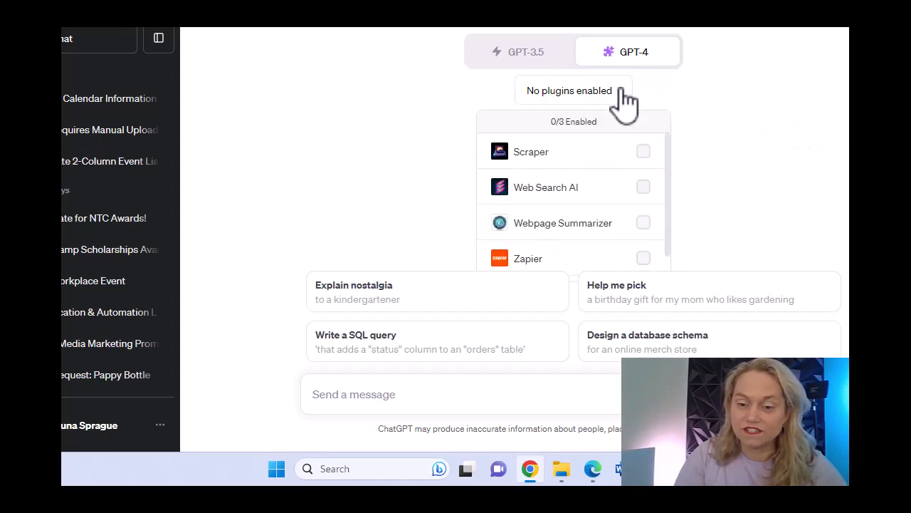
pyautogui.click(624, 100)
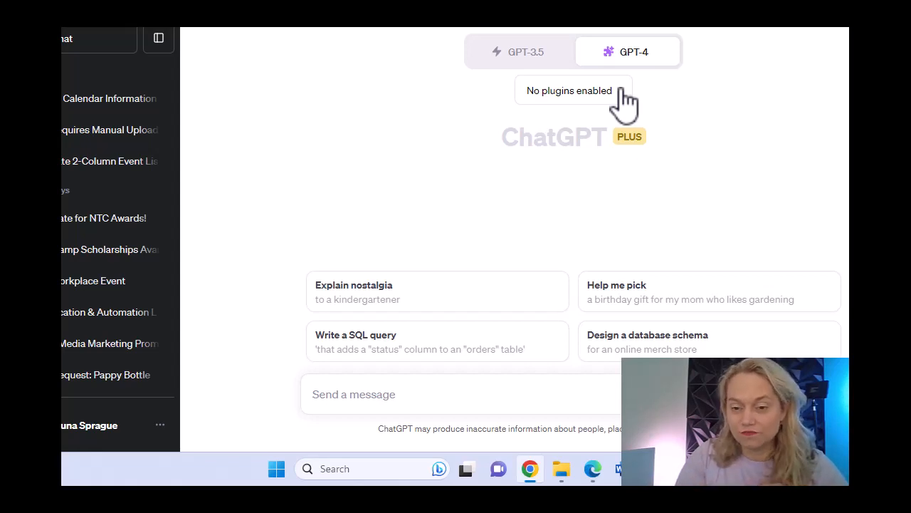
pyautogui.click(624, 100)
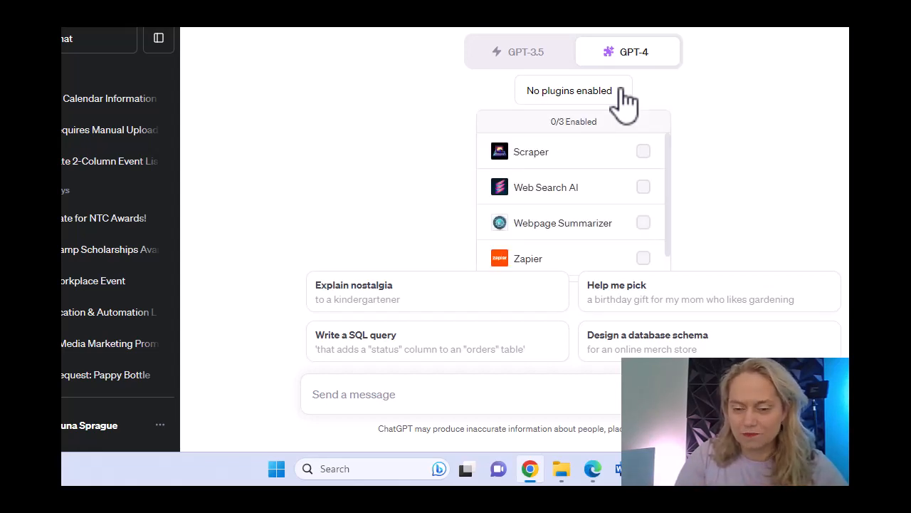
pyautogui.click(624, 99)
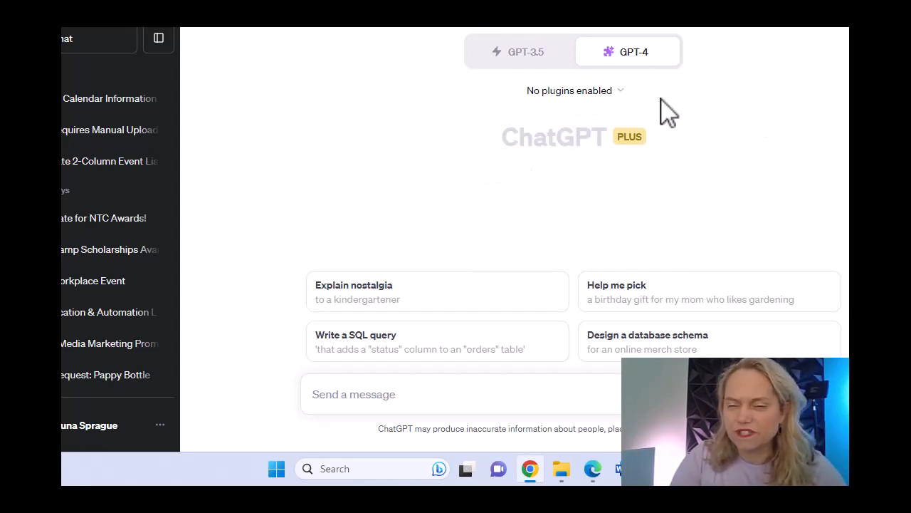
# Open the plugin store from the GPT-4 plugin list.
pyautogui.click(593, 100)
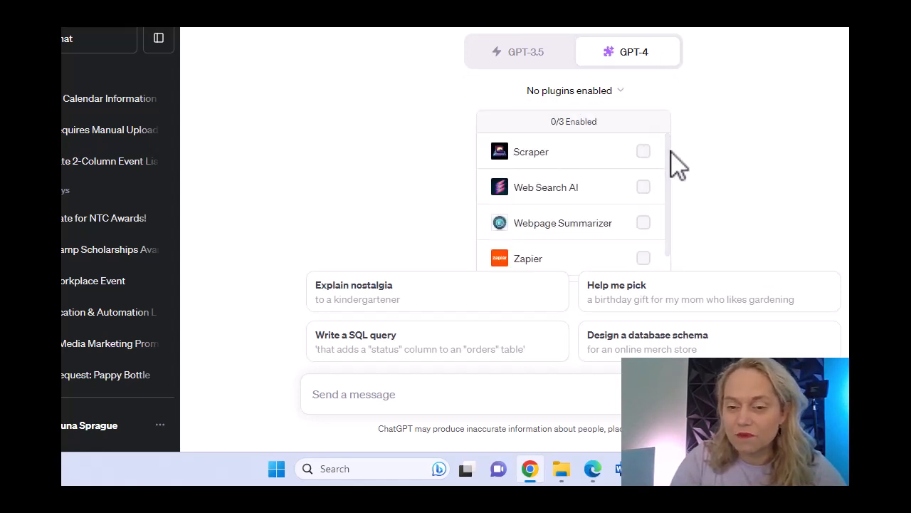
pyautogui.scroll(-1, 667, 197)
pyautogui.click(550, 238)
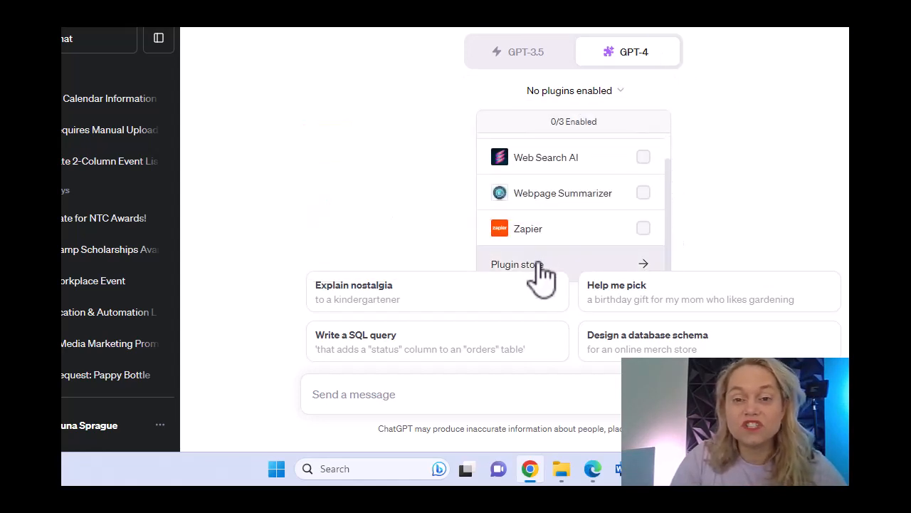
pyautogui.click(541, 264)
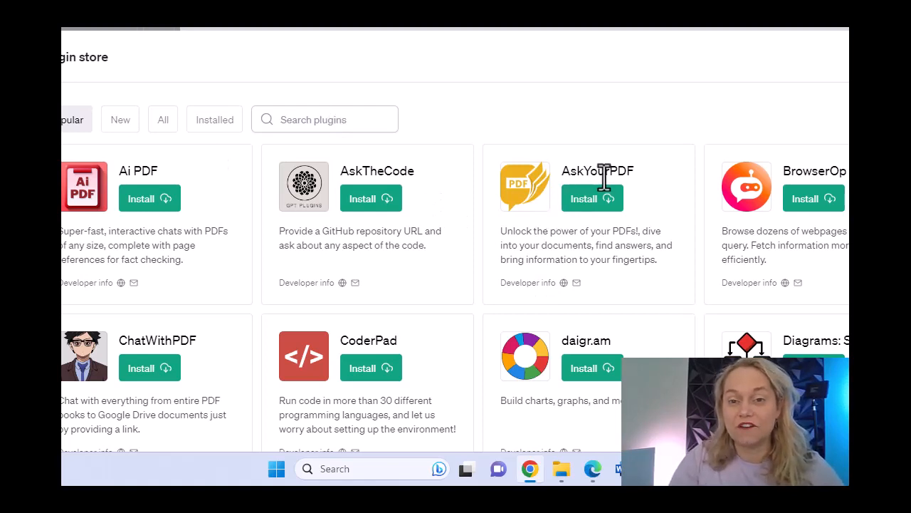
# Search the plugin store for "pdf" and clear the search.
pyautogui.click(335, 121)
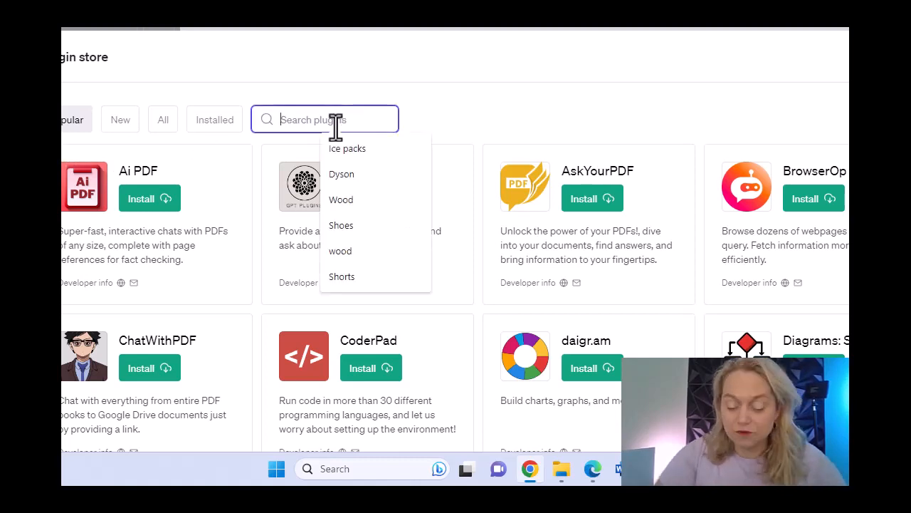
pyautogui.write('pdf')
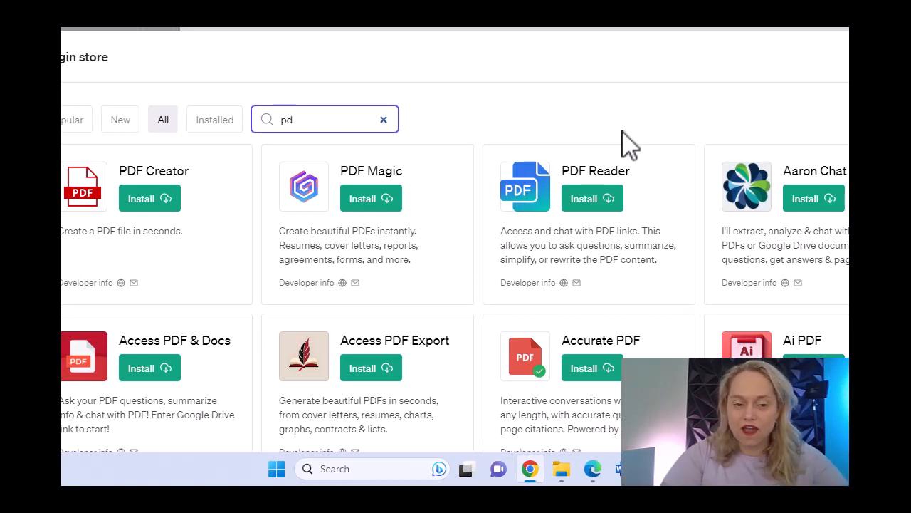
pyautogui.press('BackSpace')
pyautogui.press('BackSpace')
# Find the AskYourPDF plugin by searching for "ask pdf" and install it.
pyautogui.write('ask')
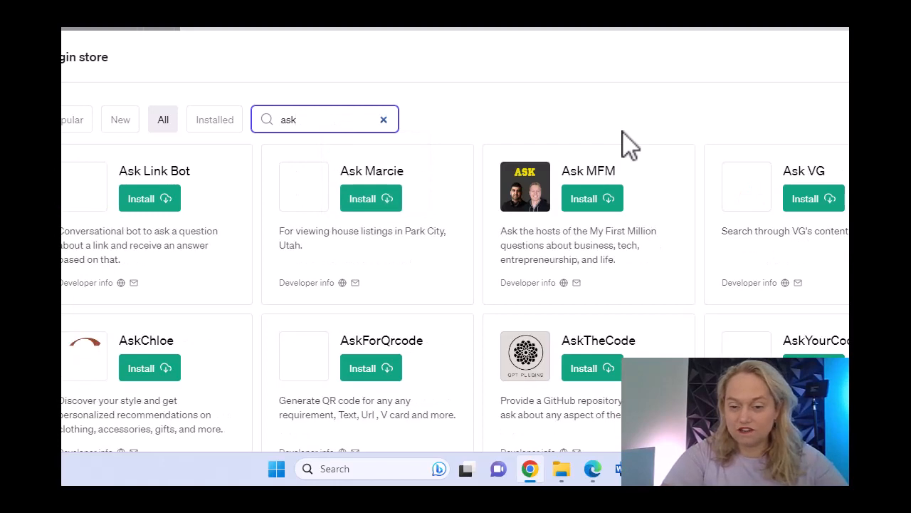
pyautogui.write(' my pd')
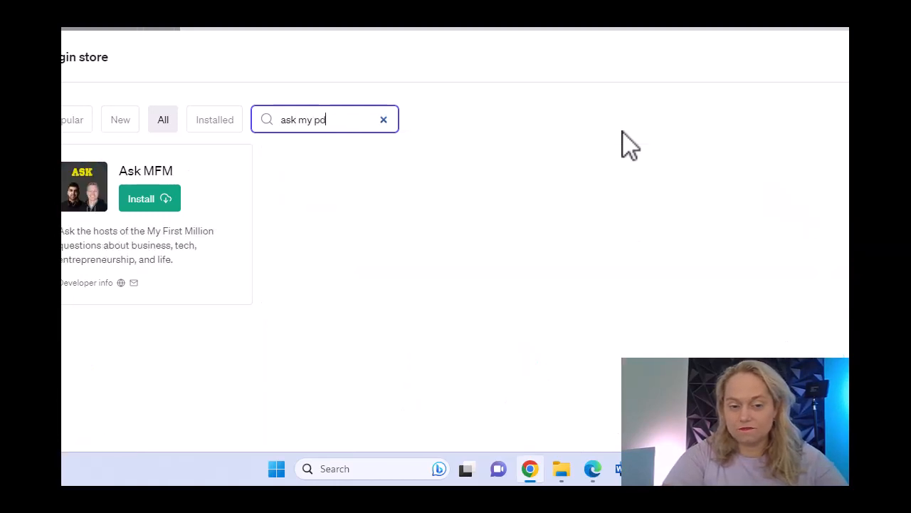
pyautogui.write('f')
pyautogui.press('BackSpace')
pyautogui.press('BackSpace')
pyautogui.press('BackSpace')
pyautogui.press('BackSpace')
pyautogui.press('BackSpace')
pyautogui.press('BackSpace')
pyautogui.press('BackSpace')
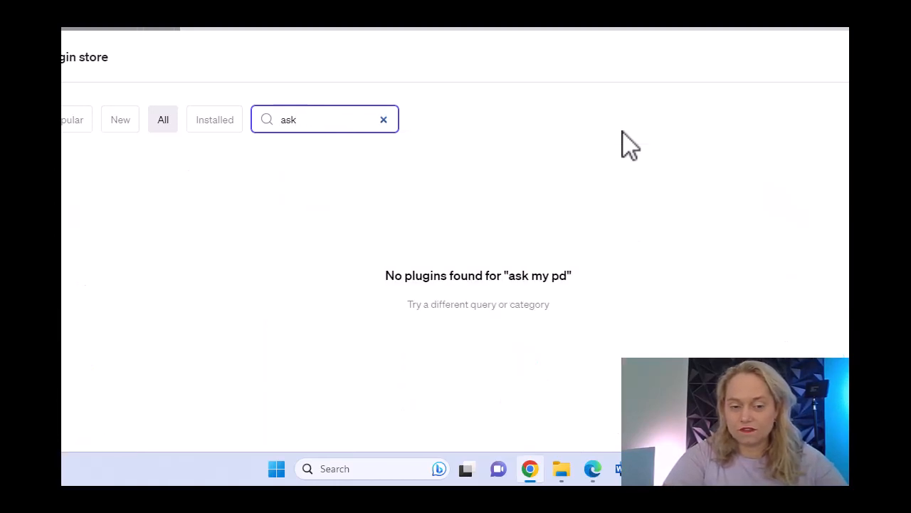
pyautogui.write('pd')
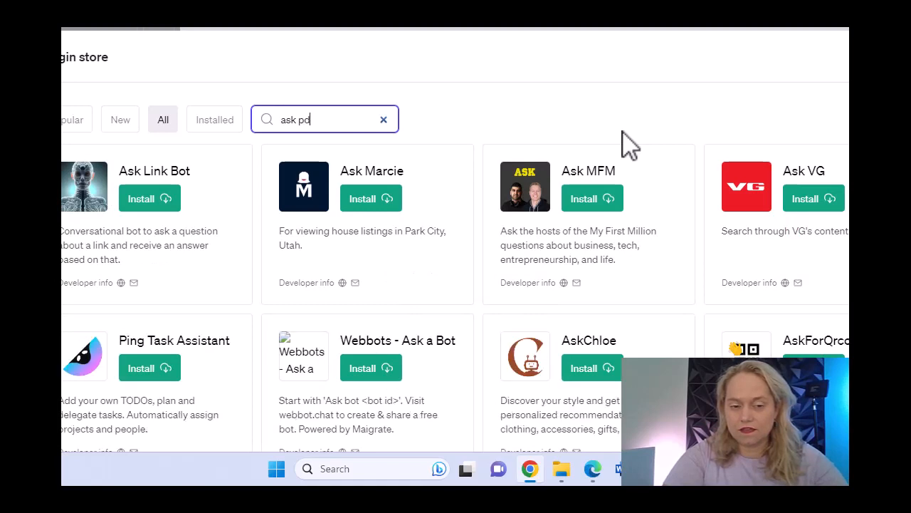
pyautogui.write('f')
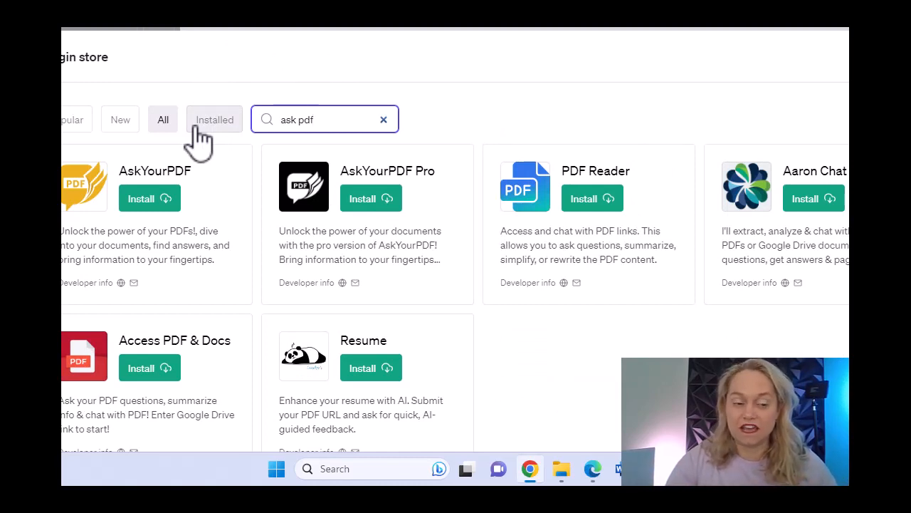
pyautogui.click(142, 203)
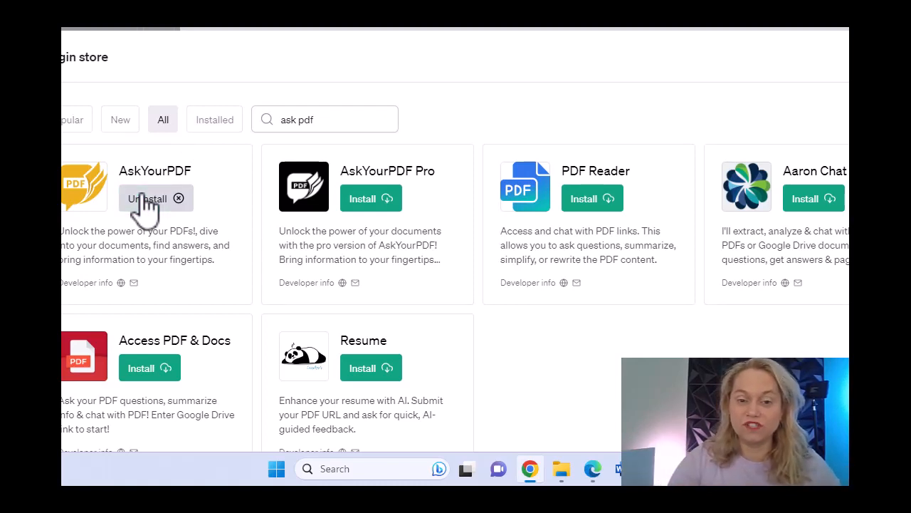
# Search the plugin store for "zap" to check the Zapier plugin, and close the store.
pyautogui.tripleClick(321, 125)
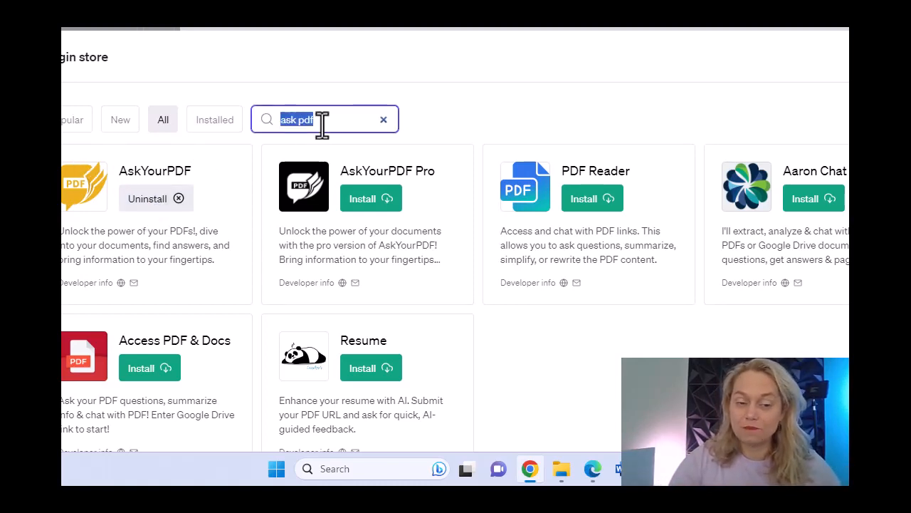
pyautogui.write('zap')
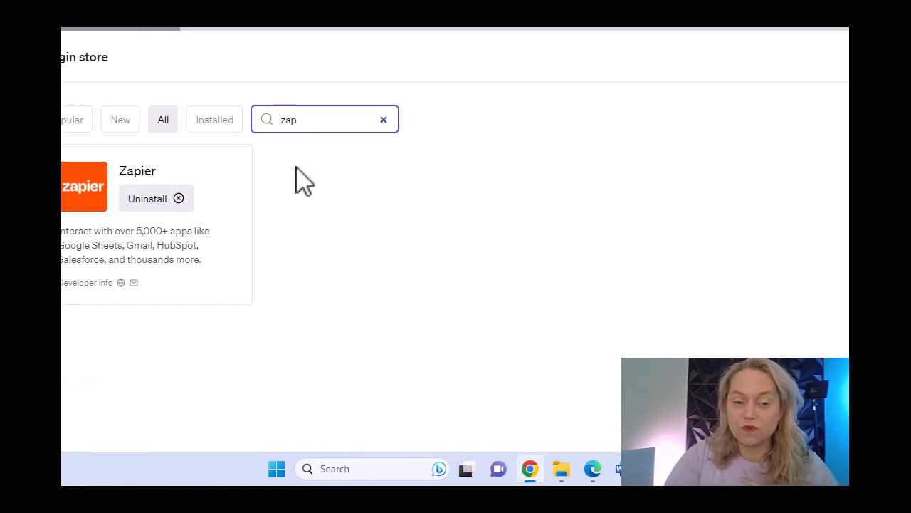
pyautogui.click(847, 57)
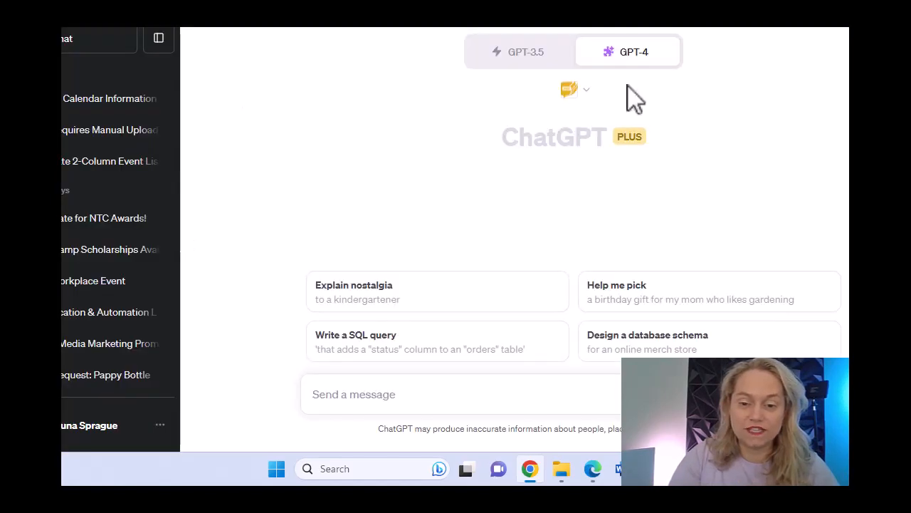
# Review which installed plugins are enabled for the GPT-4 chat, and close the list.
pyautogui.click(585, 93)
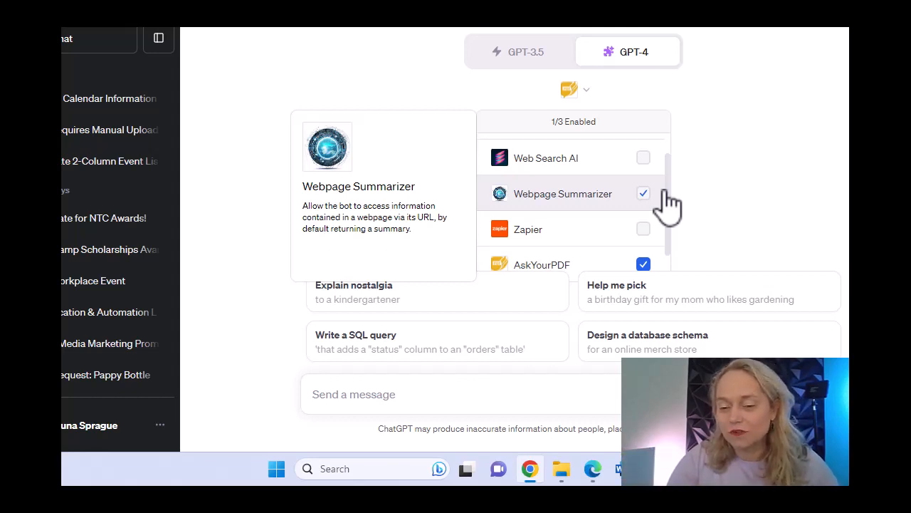
pyautogui.scroll(-1, 658, 235)
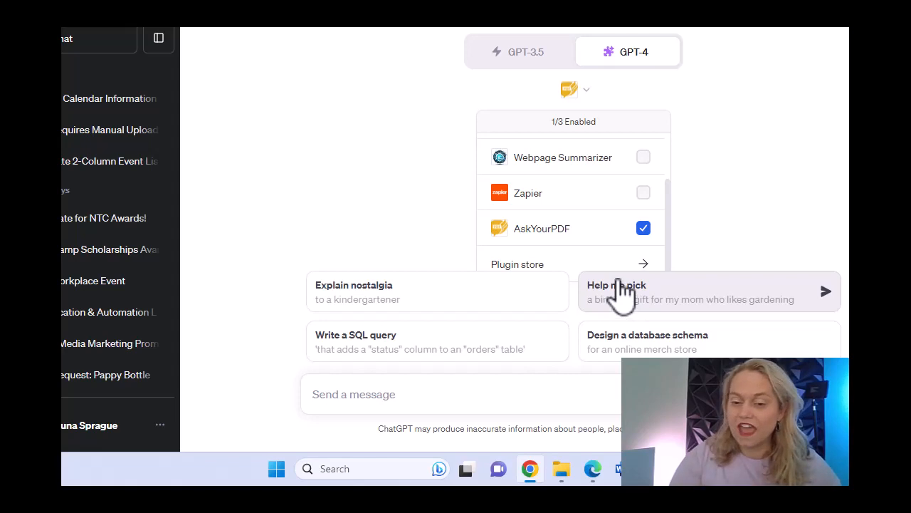
pyautogui.click(682, 171)
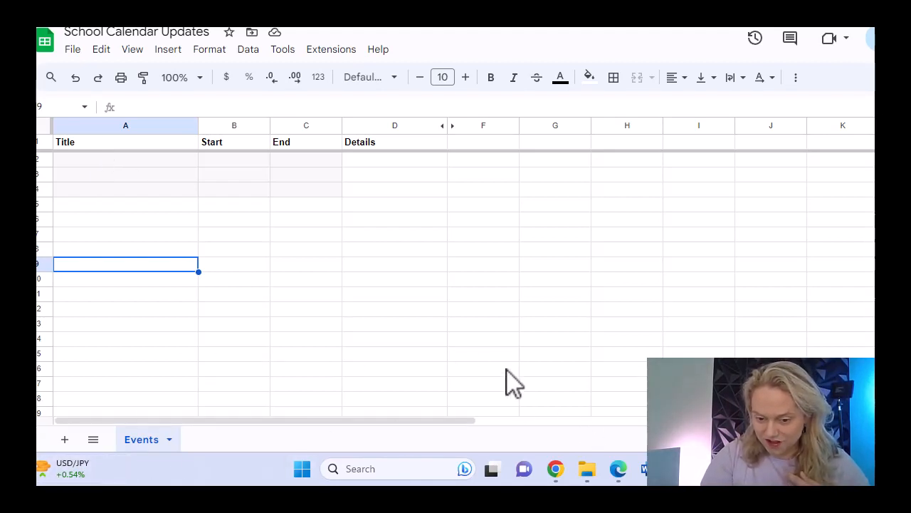
# Switch to Edge to view the 2023-2024 District Calendar PDF, and return to the School Calendar Updates spreadsheet in Chrome.
pyautogui.click(618, 468)
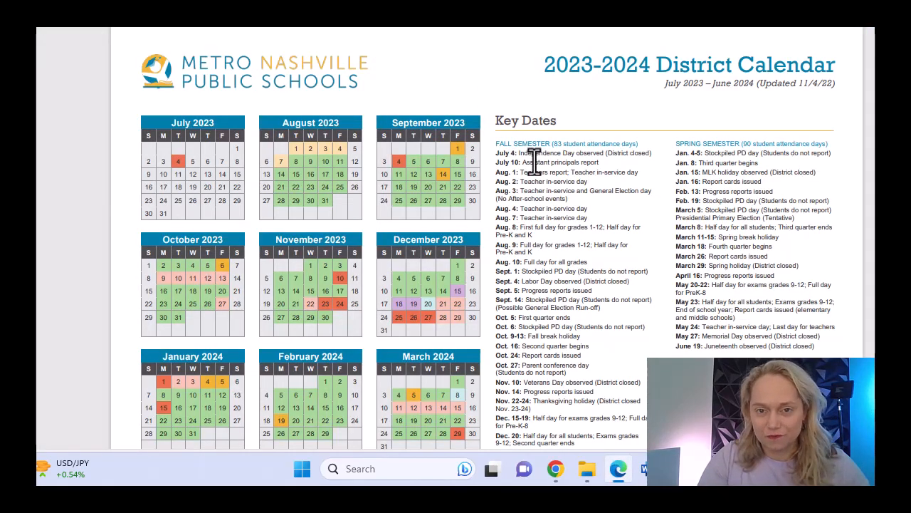
pyautogui.click(556, 469)
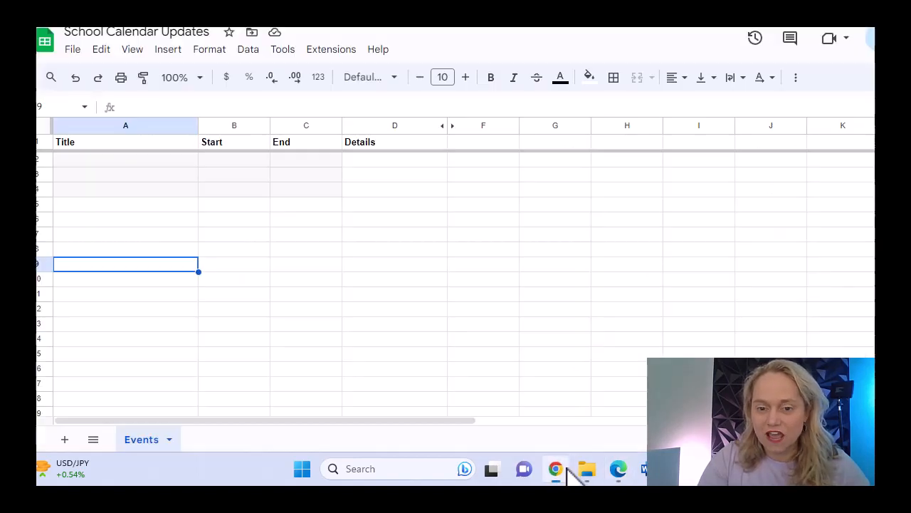
# Examine the header row of the Events sheet and the options for freezing rows, leaving the freeze setting as it is.
pyautogui.doubleClick(123, 164)
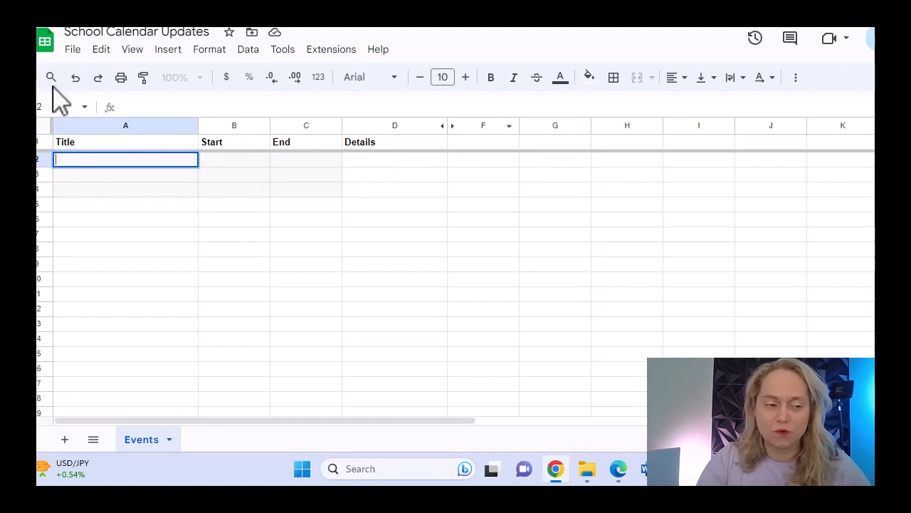
pyautogui.click(43, 142)
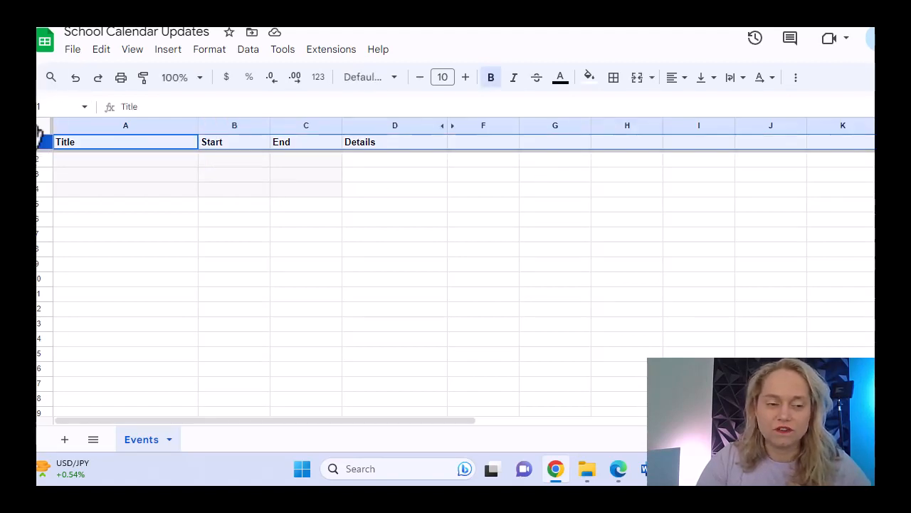
pyautogui.click(103, 51)
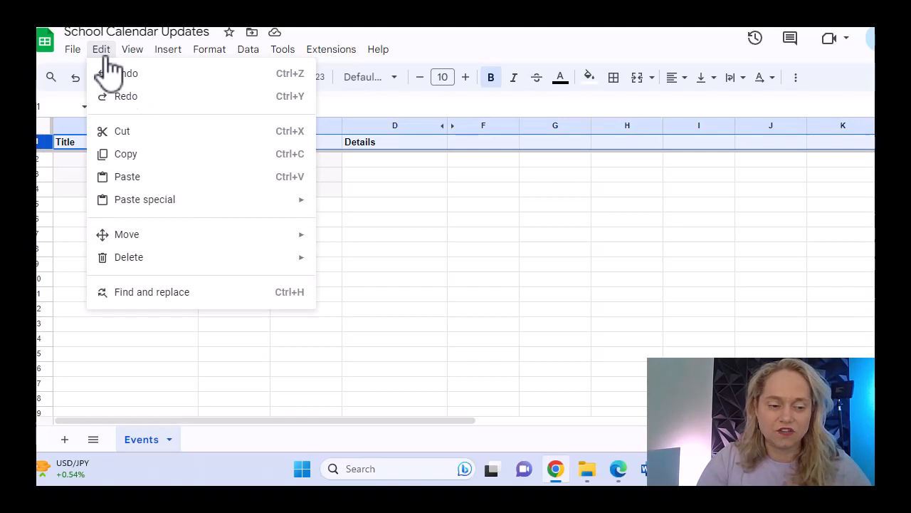
pyautogui.moveTo(124, 53)
pyautogui.moveTo(163, 100)
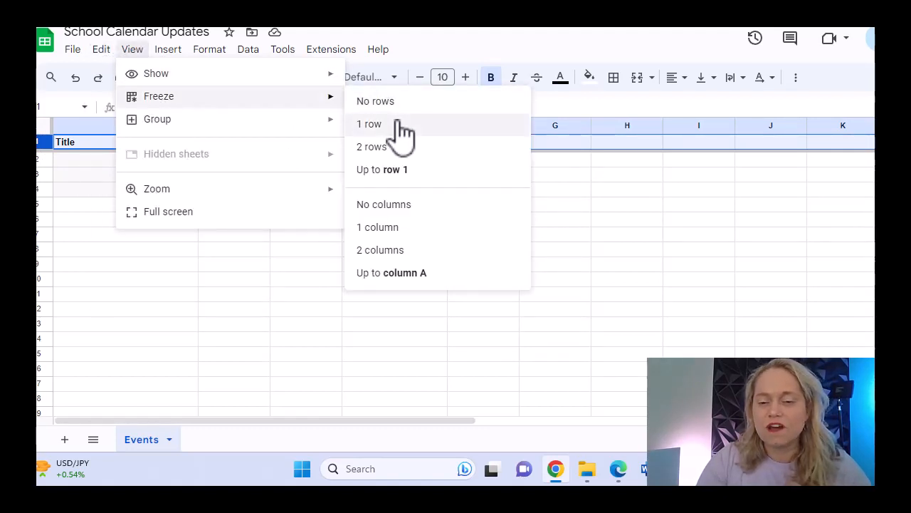
pyautogui.click(734, 231)
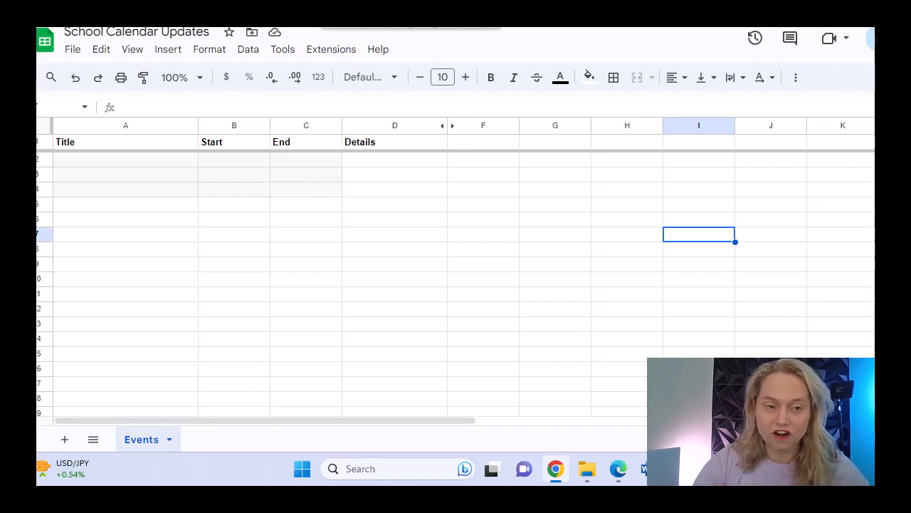
# View Google Calendar, the ChatGPT chat and the district calendar PDF in Edge, and return to the School Calendar Updates spreadsheet.
pyautogui.click(242, 14)
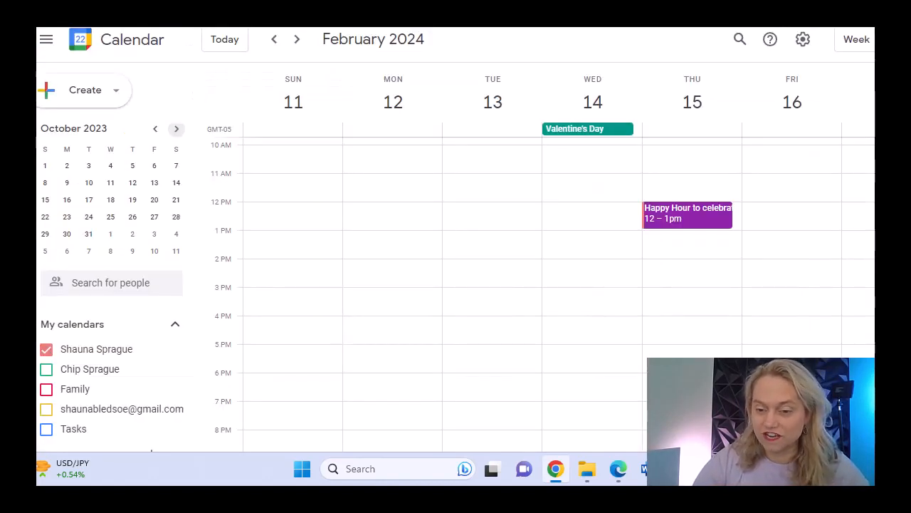
pyautogui.click(413, 14)
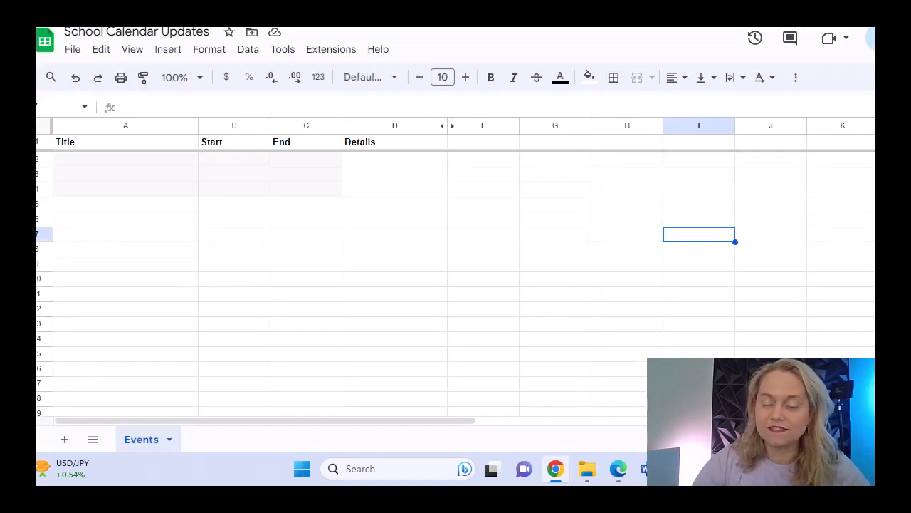
pyautogui.click(569, 14)
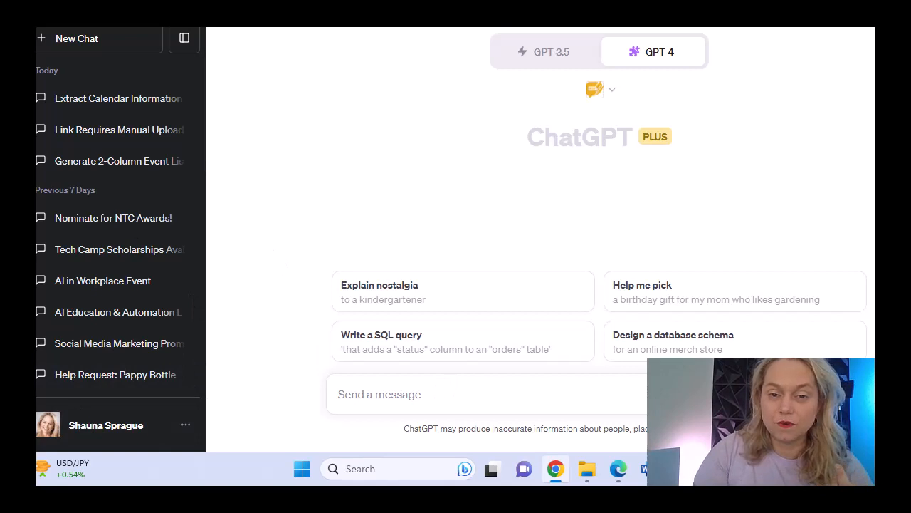
pyautogui.click(227, 14)
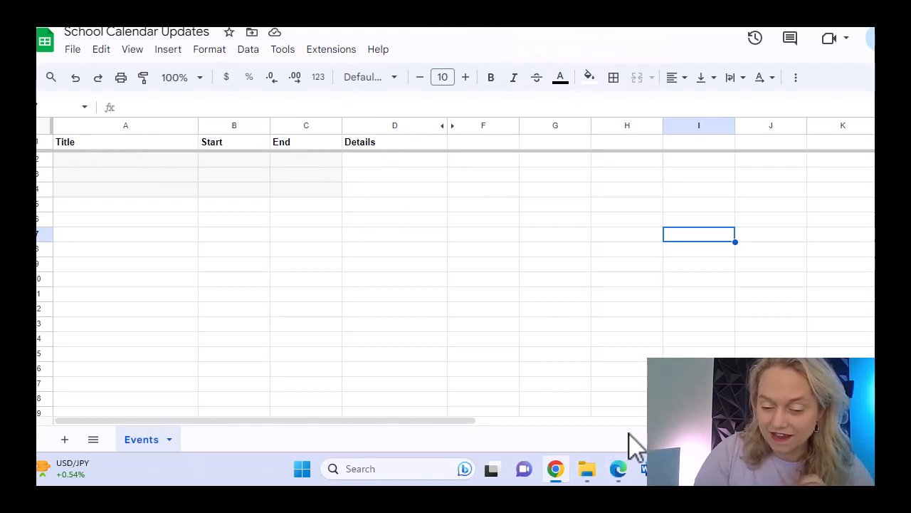
pyautogui.click(613, 465)
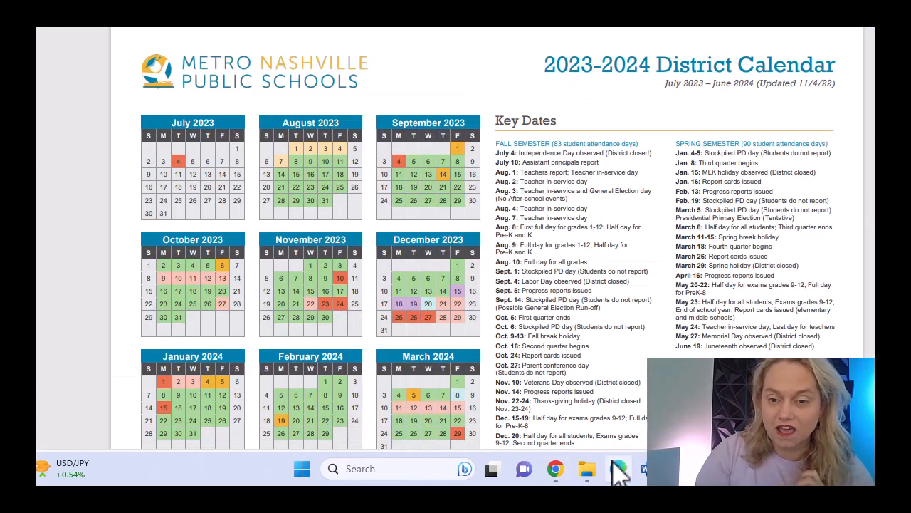
pyautogui.click(618, 471)
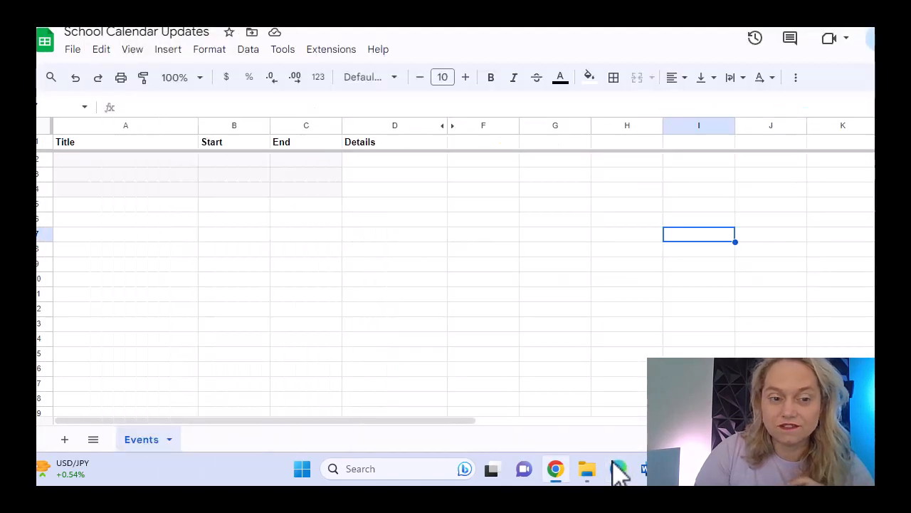
# Delete the Details column from the Events sheet.
pyautogui.click(384, 127)
pyautogui.rightClick(384, 127)
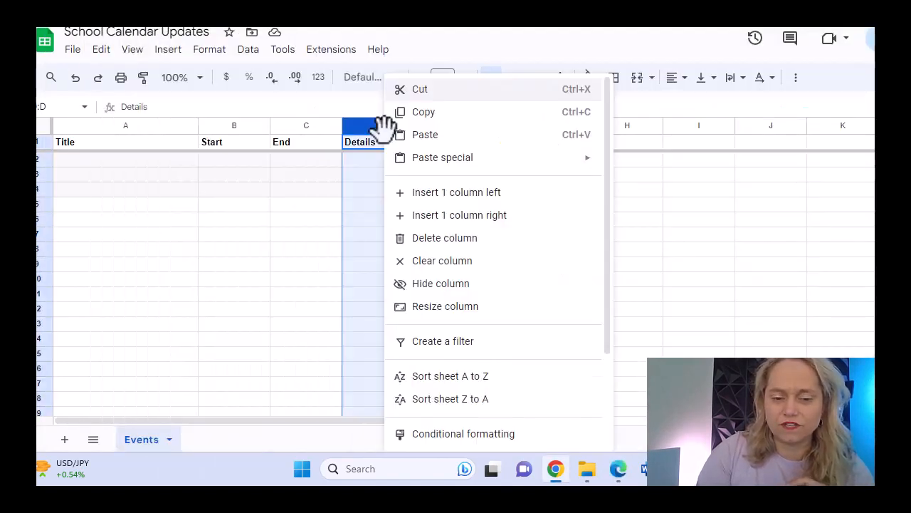
pyautogui.click(436, 240)
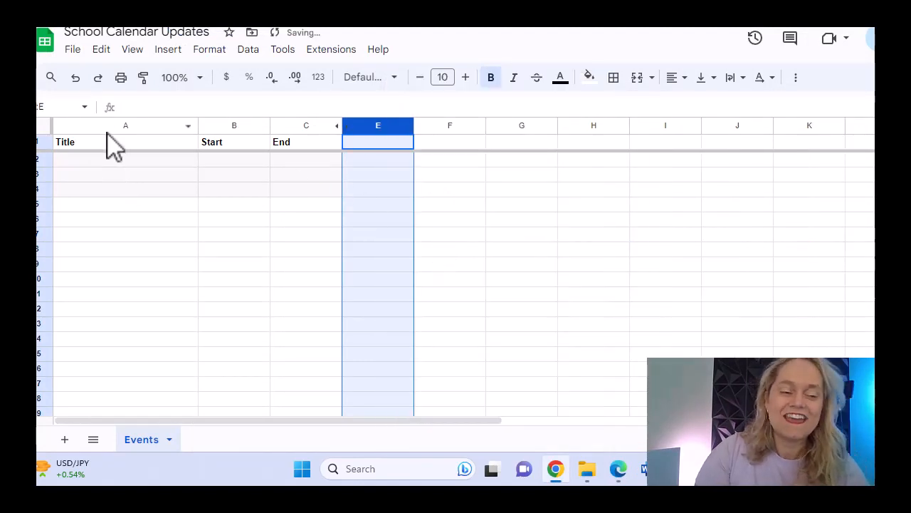
# Switch to ChatGPT, check which plugins are enabled for the GPT-4 chat, and close the list.
pyautogui.click(548, 14)
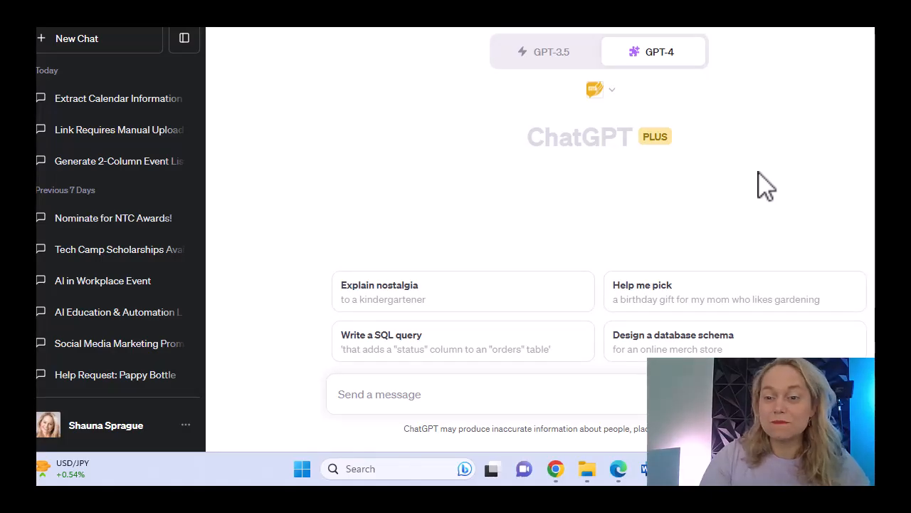
pyautogui.moveTo(673, 55)
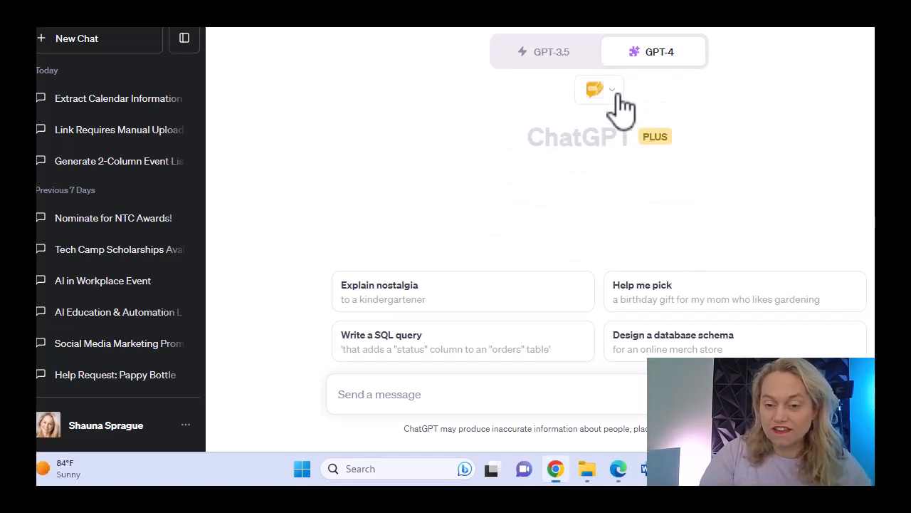
pyautogui.click(617, 95)
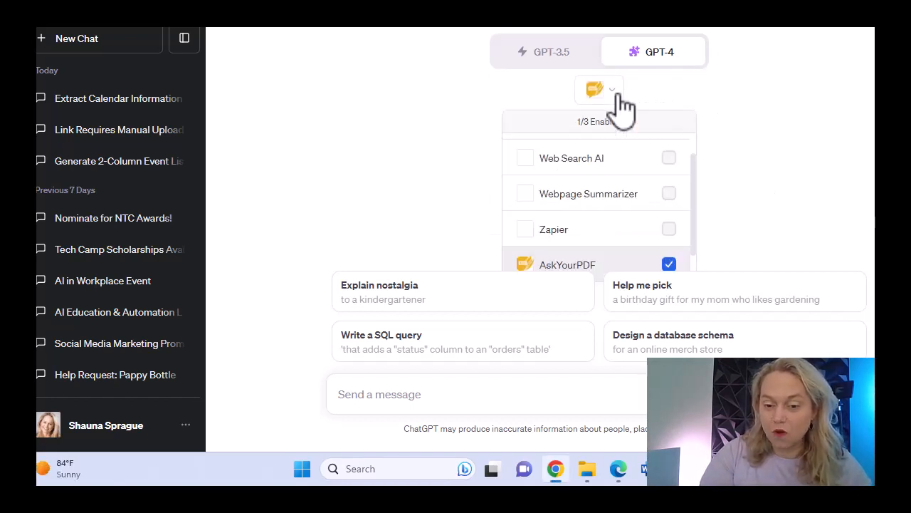
pyautogui.click(750, 184)
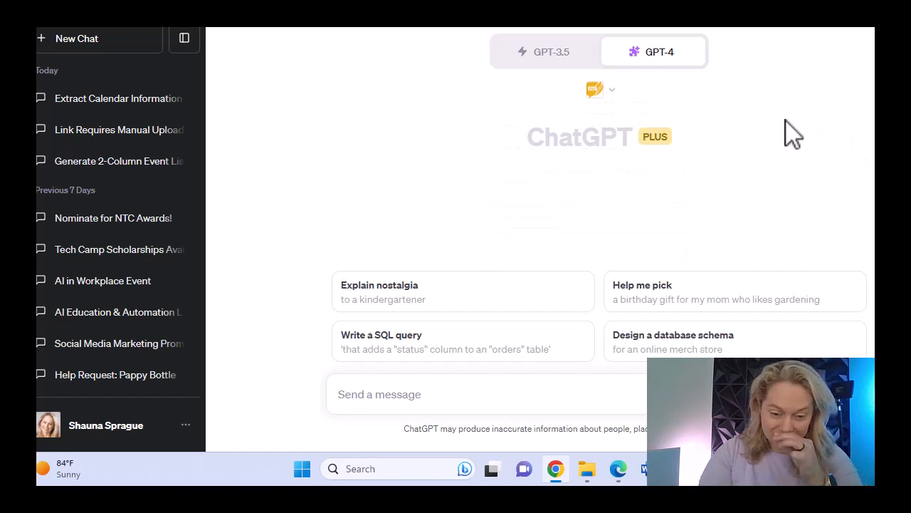
# Ask for a 3 column list from the linked calendar PDF with title, start date and end date, using the start date if no end date exists.
pyautogui.click(438, 389)
pyautogui.hotkey('ctrl', 'v')
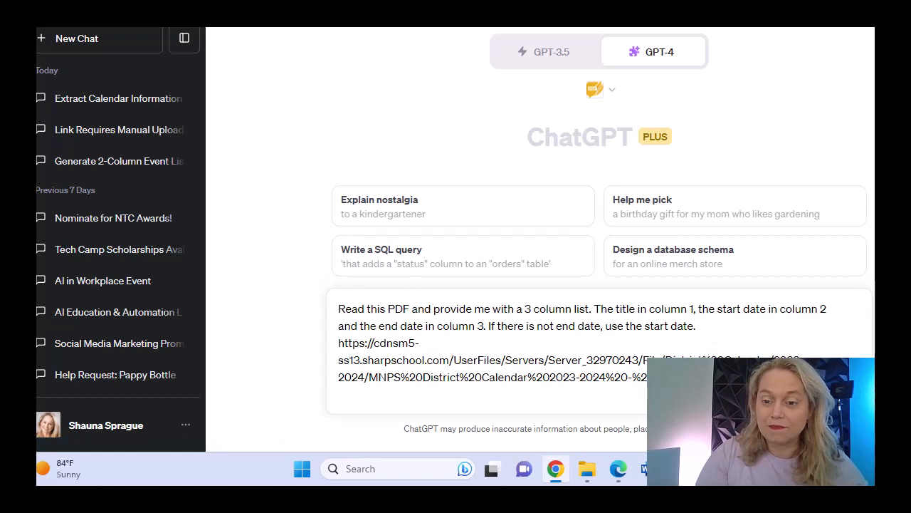
pyautogui.press('Return')
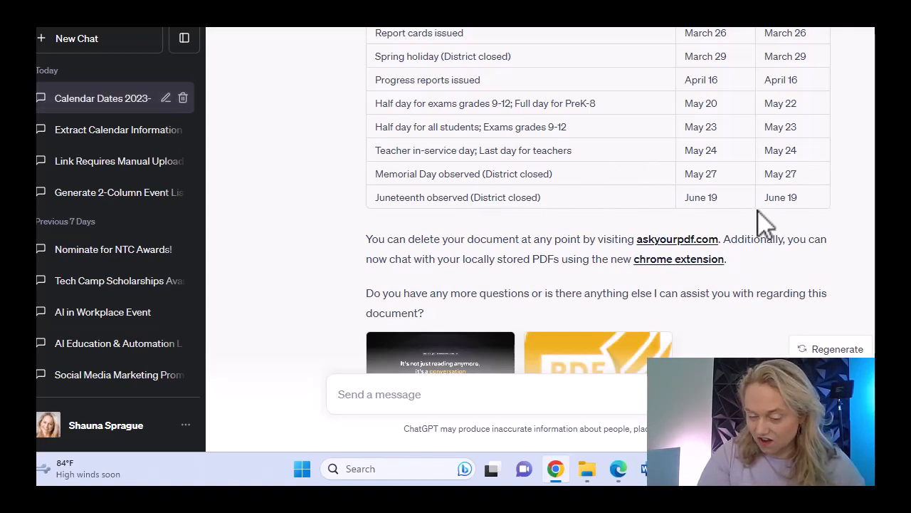
# Send the follow-up prompt "make all the date formats in MM/DD/YYYY".
pyautogui.click(519, 400)
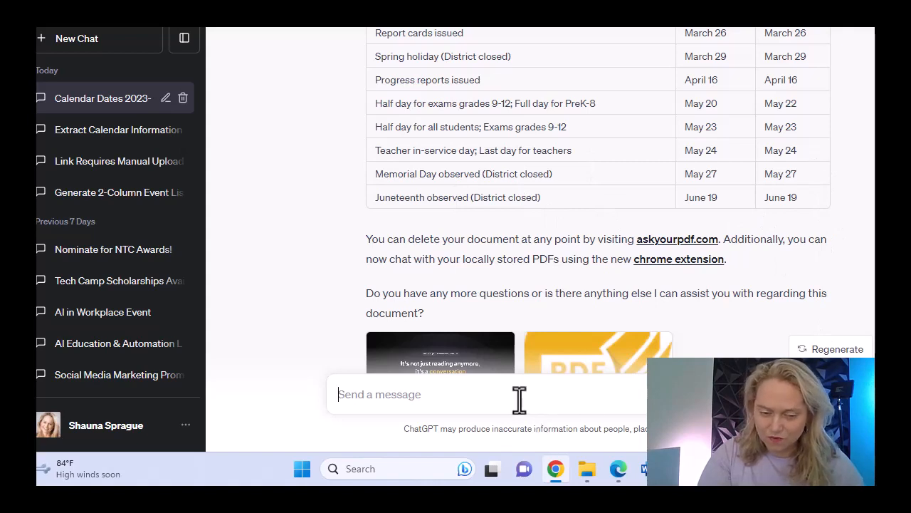
pyautogui.write('add')
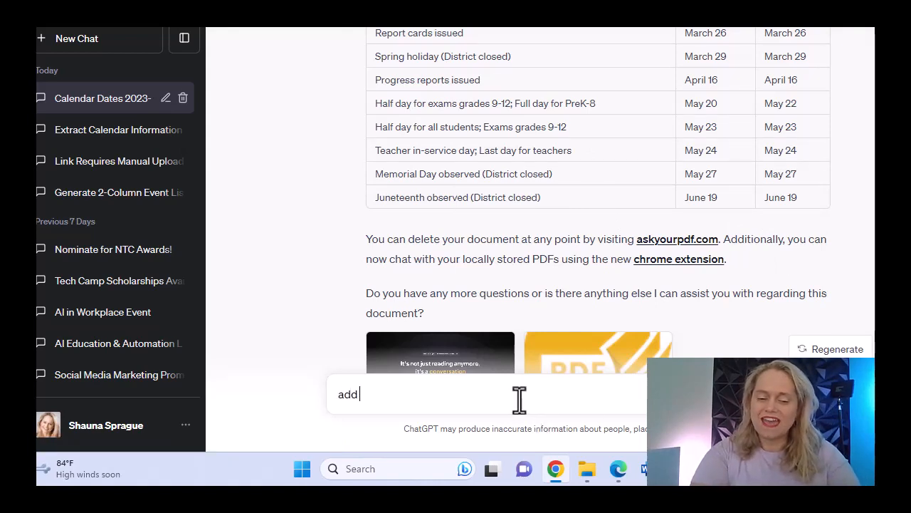
pyautogui.press('BackSpace')
pyautogui.press('BackSpace')
pyautogui.write('make all the date formats in MM/DD/YYYY')
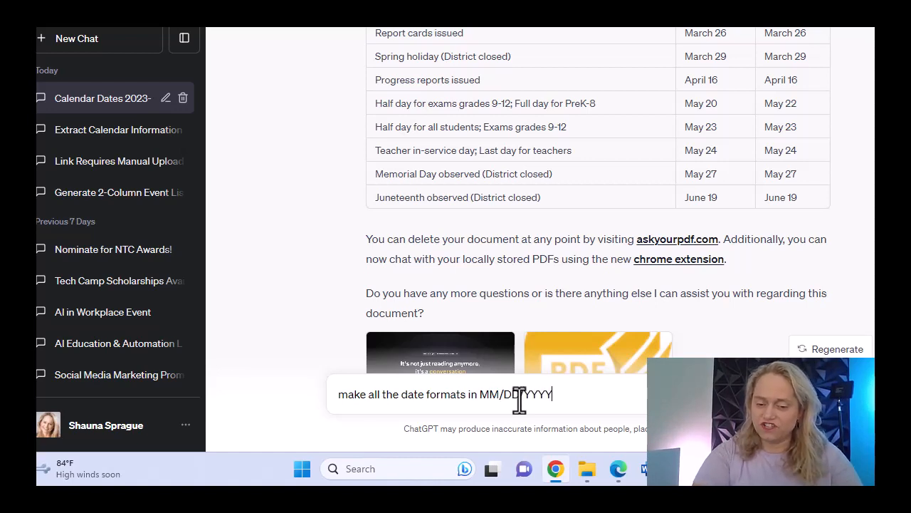
pyautogui.press('Return')
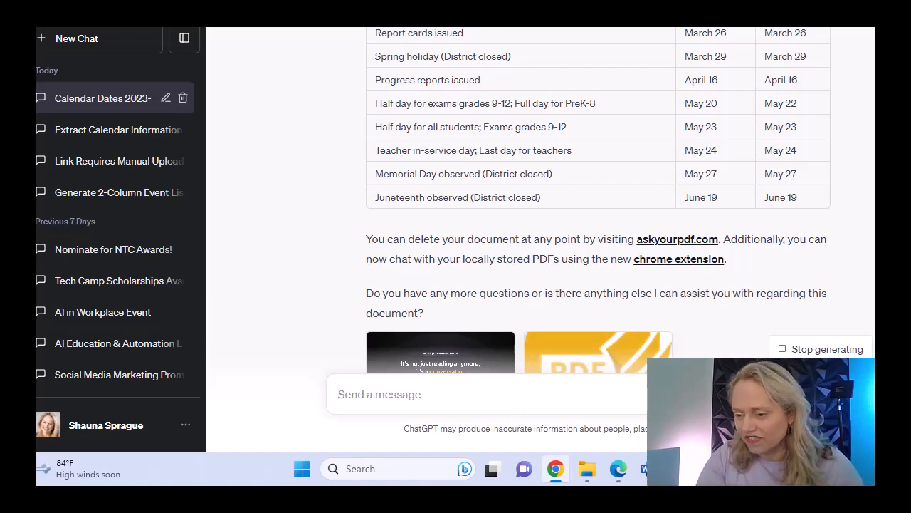
# Examine the reformatted event table, checking the titles, start dates and end dates from July 2023 through June 2024.
pyautogui.scroll(-5, 768, 303)
pyautogui.scroll(2, 769, 302)
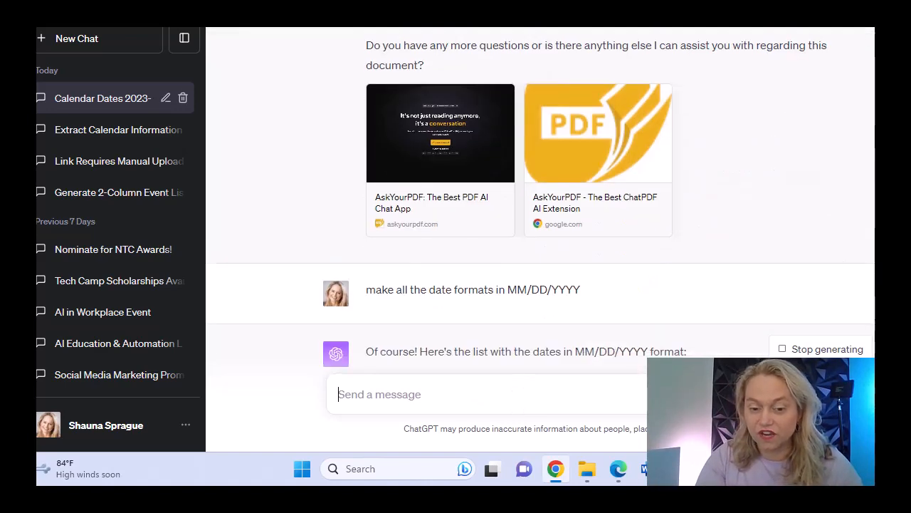
pyautogui.scroll(-4, 769, 303)
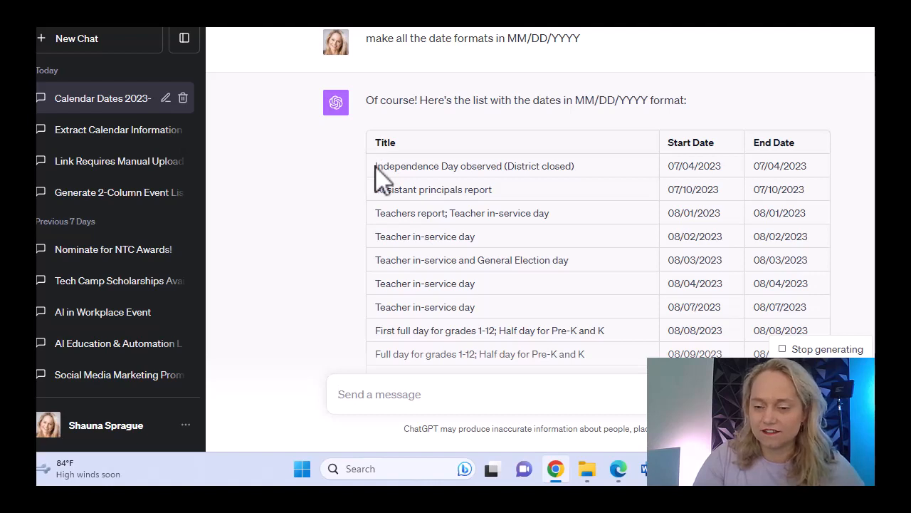
pyautogui.scroll(-7, 828, 219)
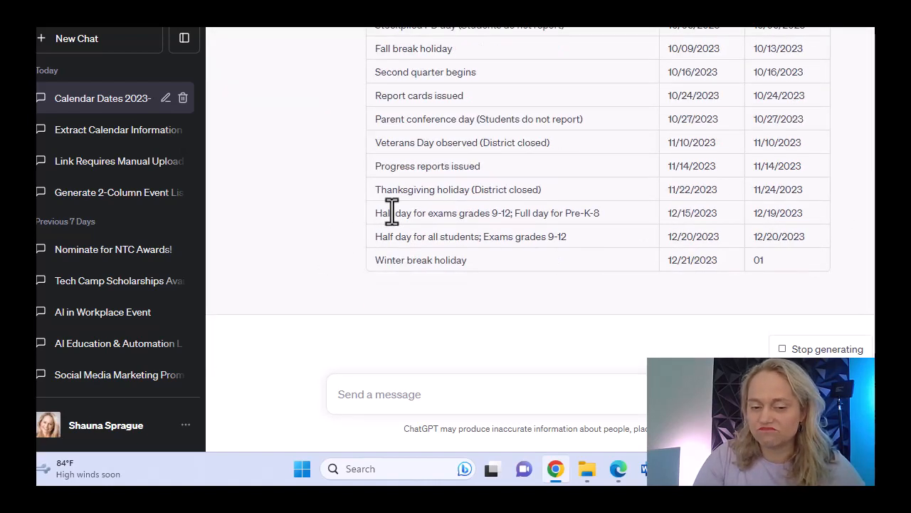
pyautogui.moveTo(375, 210); pyautogui.dragTo(819, 218)
pyautogui.moveTo(806, 181); pyautogui.dragTo(806, 158)
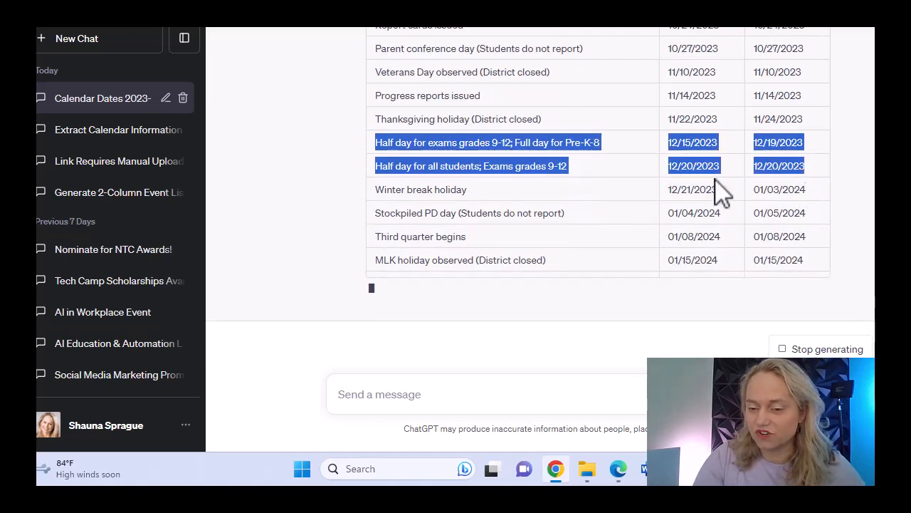
pyautogui.click(693, 191)
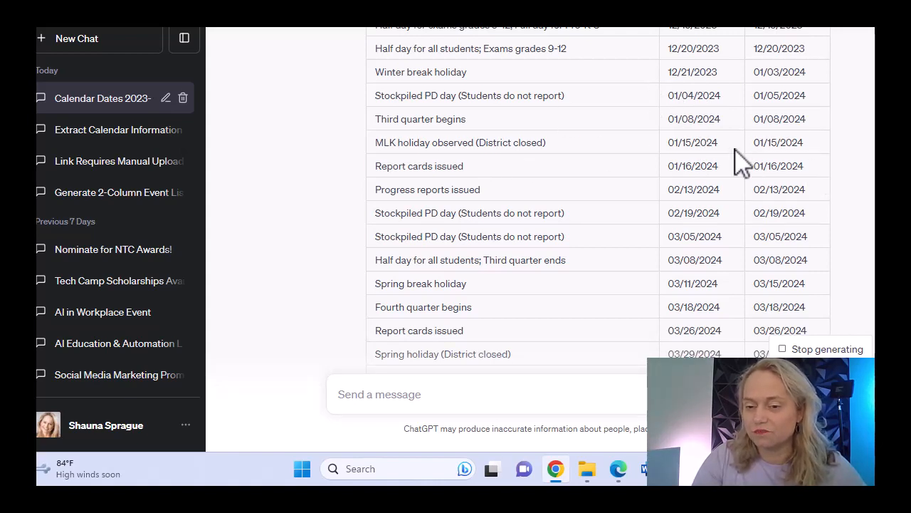
pyautogui.scroll(-3, 606, 126)
pyautogui.moveTo(735, 149); pyautogui.dragTo(646, 147)
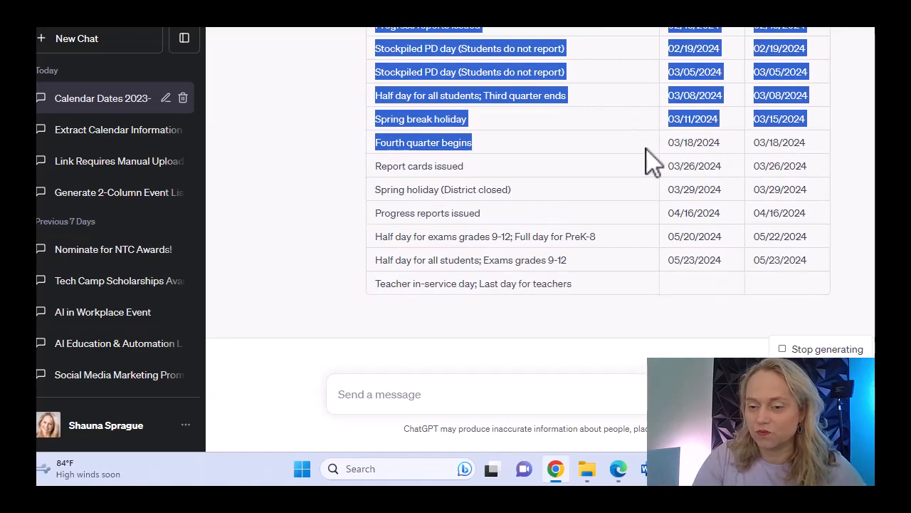
pyautogui.click(648, 147)
pyautogui.moveTo(824, 150); pyautogui.dragTo(677, 126)
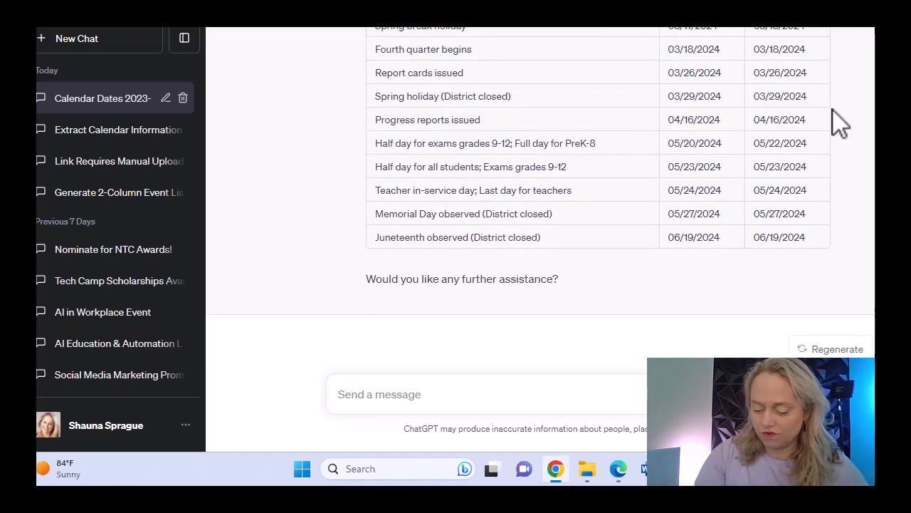
pyautogui.scroll(1, 833, 110)
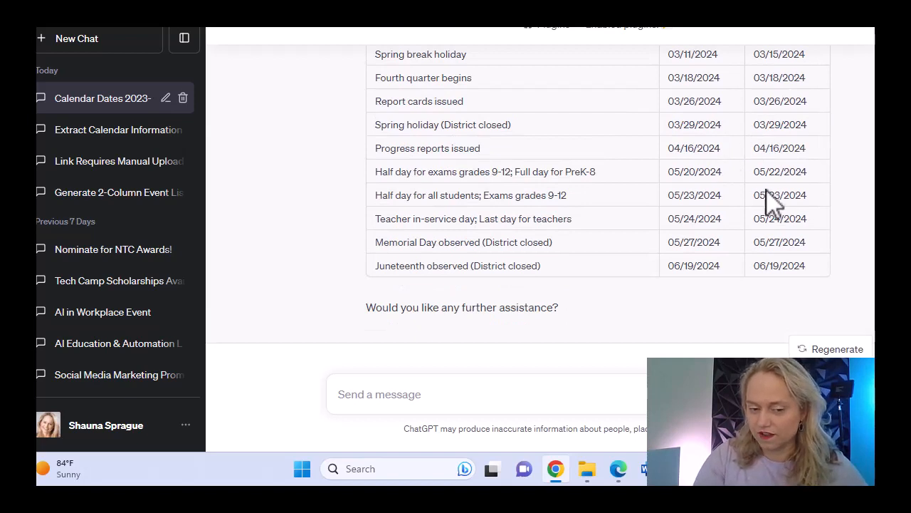
pyautogui.scroll(4, 611, 123)
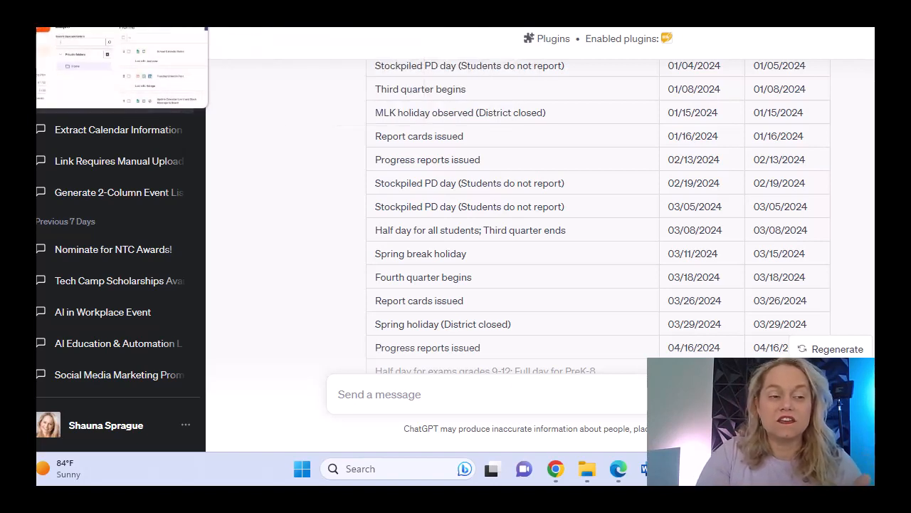
# Switch to Zapier, create a new Zap and name it "Calendar UPdate Test".
pyautogui.click(85, 14)
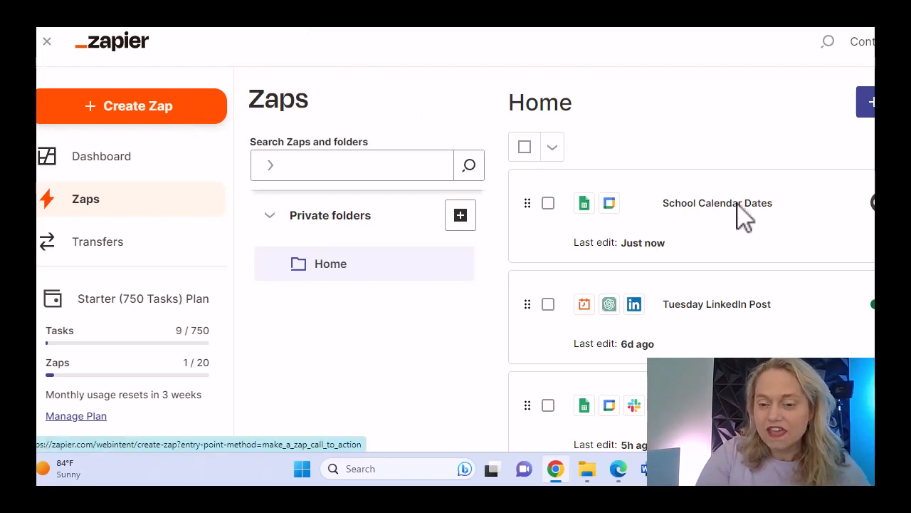
pyautogui.click(211, 116)
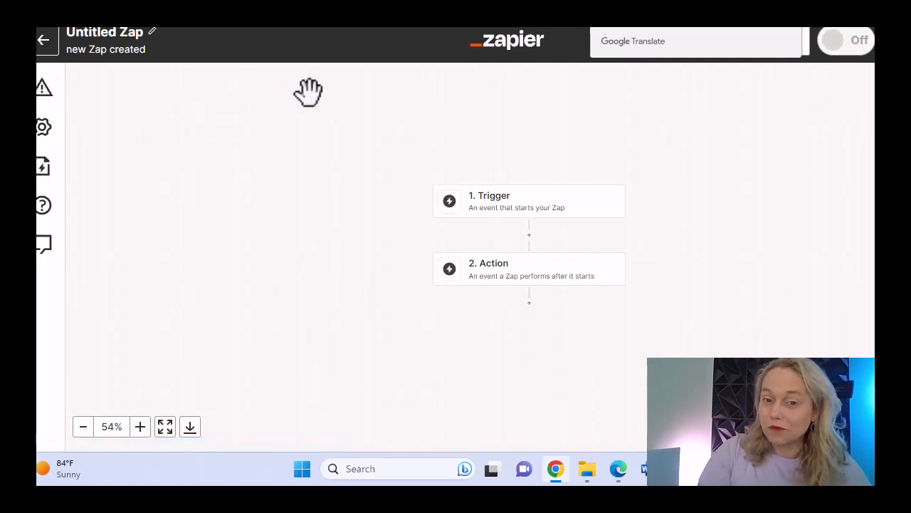
pyautogui.click(88, 36)
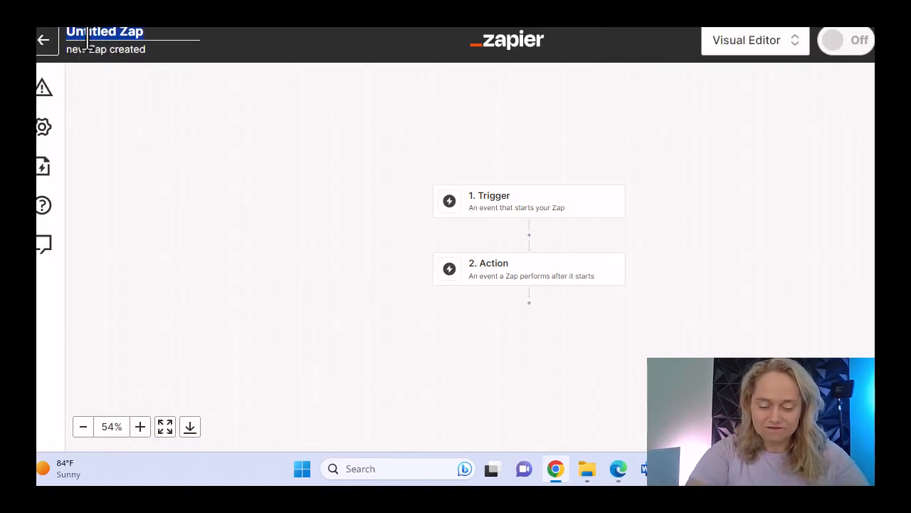
pyautogui.write('Calendar UP')
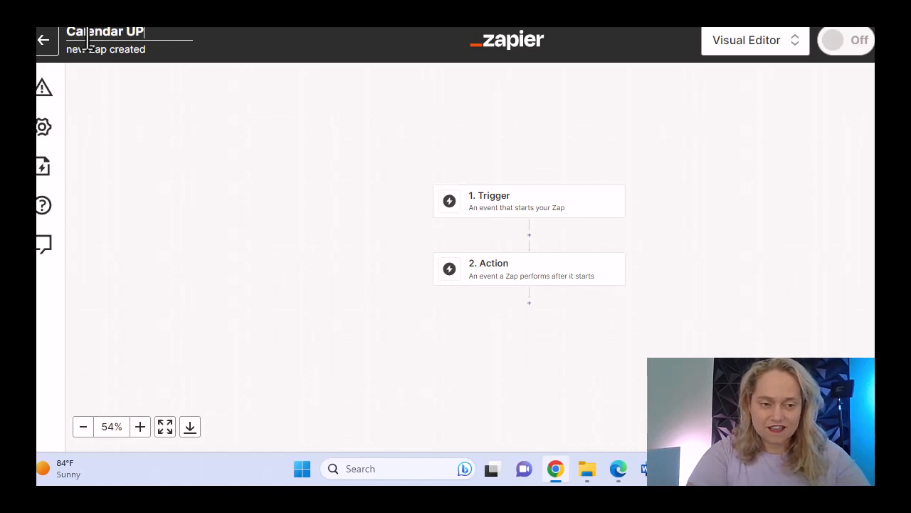
pyautogui.write('date')
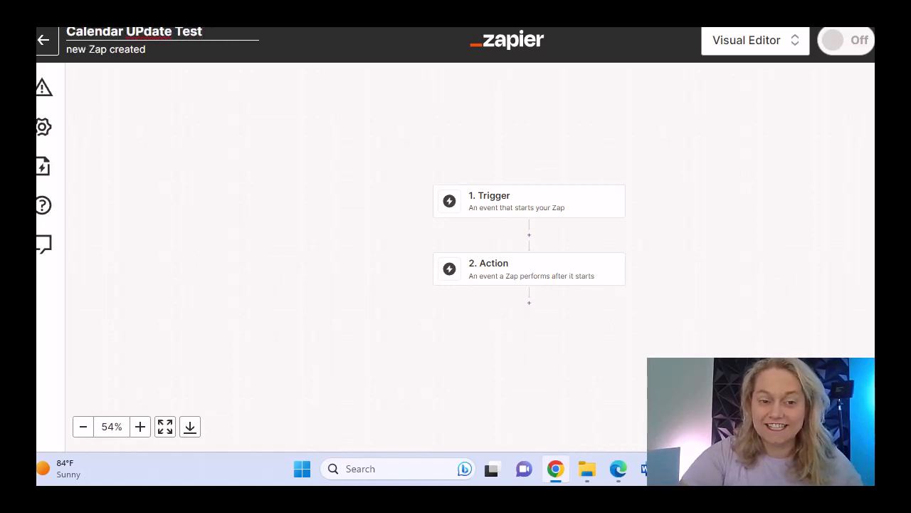
pyautogui.write(' Test')
pyautogui.click(315, 34)
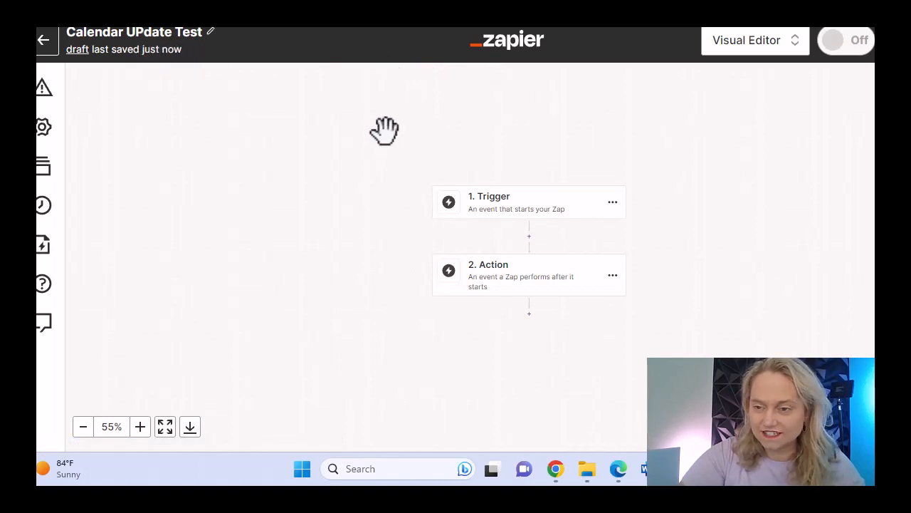
# Set the Zap's trigger to Google Sheets with the event New or Updated Spreadsheet Row.
pyautogui.click(508, 212)
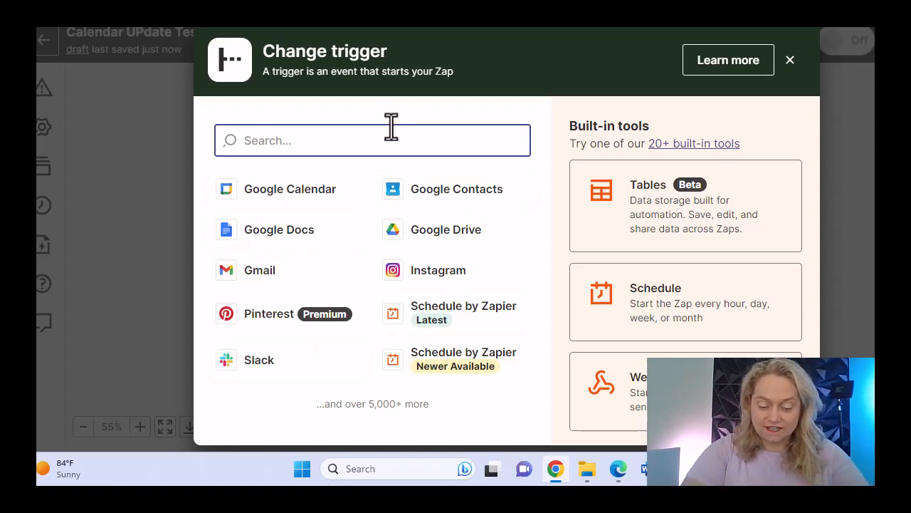
pyautogui.write('goog')
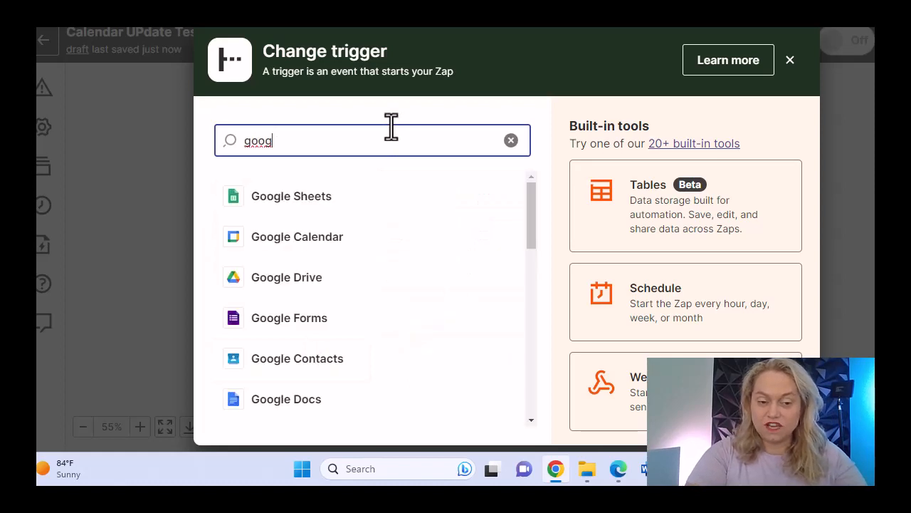
pyautogui.click(317, 203)
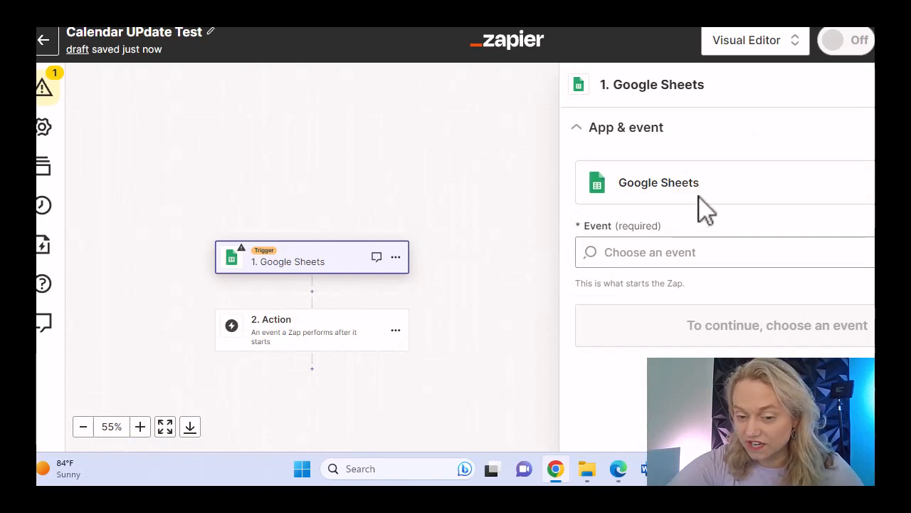
pyautogui.click(691, 253)
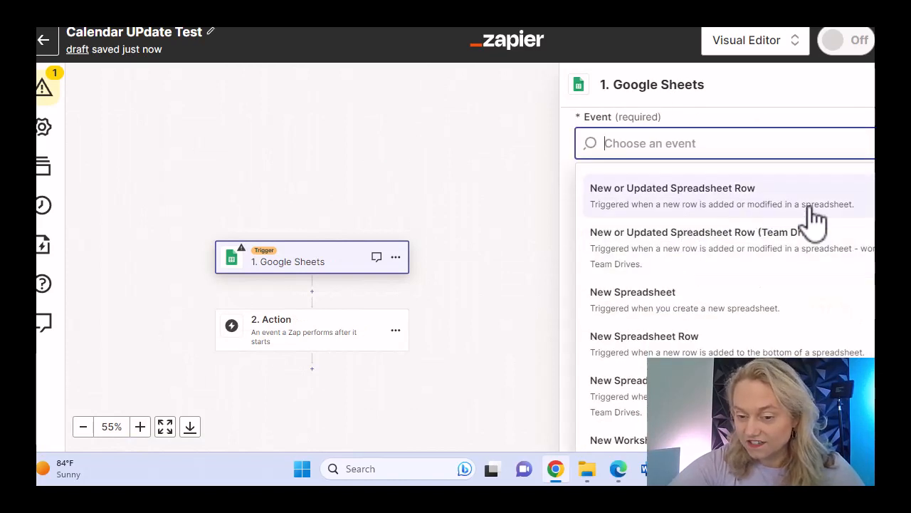
pyautogui.click(771, 204)
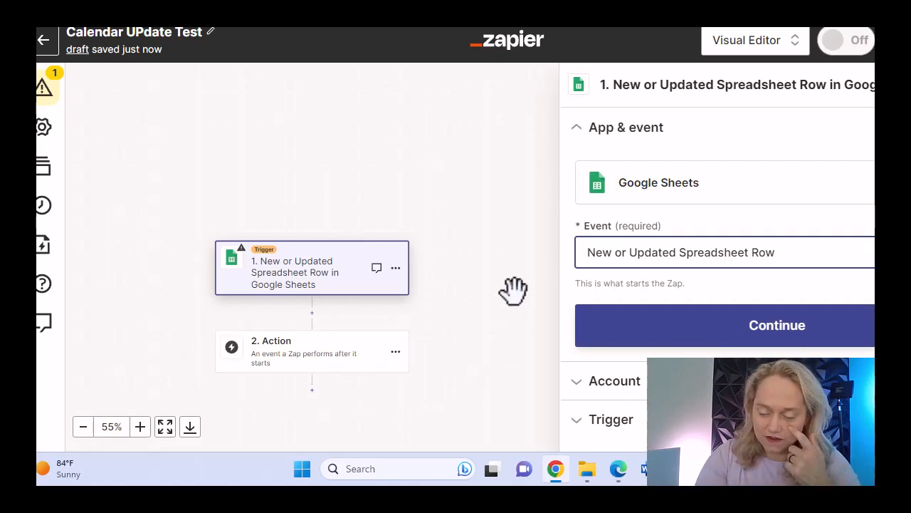
pyautogui.click(759, 332)
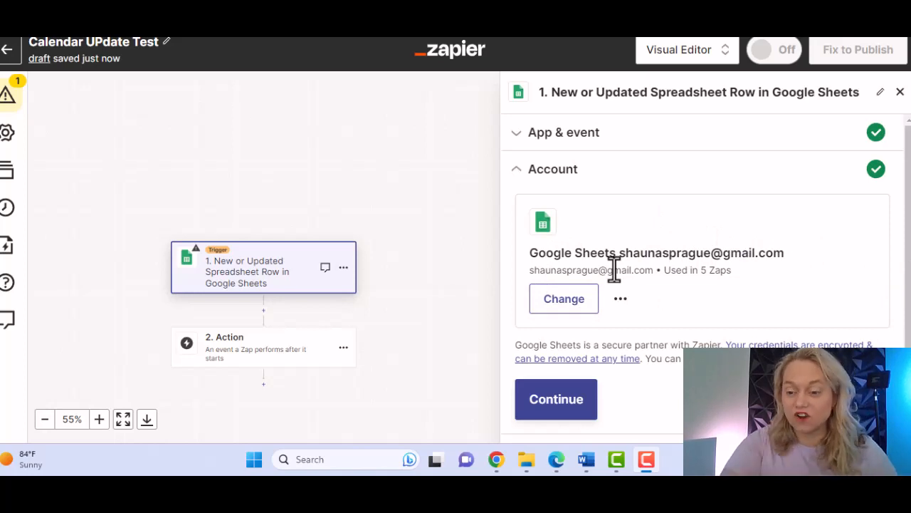
# Check the available Google Sheets accounts for the trigger and continue with the one already selected.
pyautogui.click(563, 301)
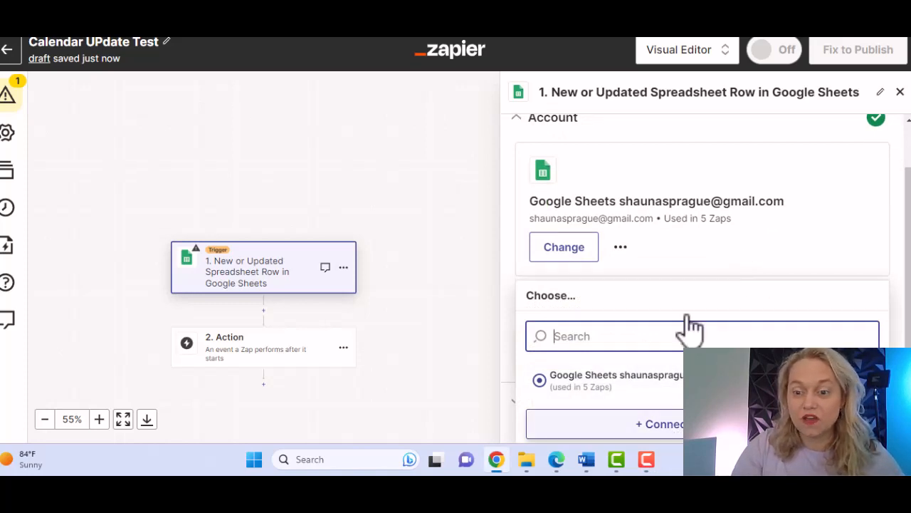
pyautogui.click(743, 216)
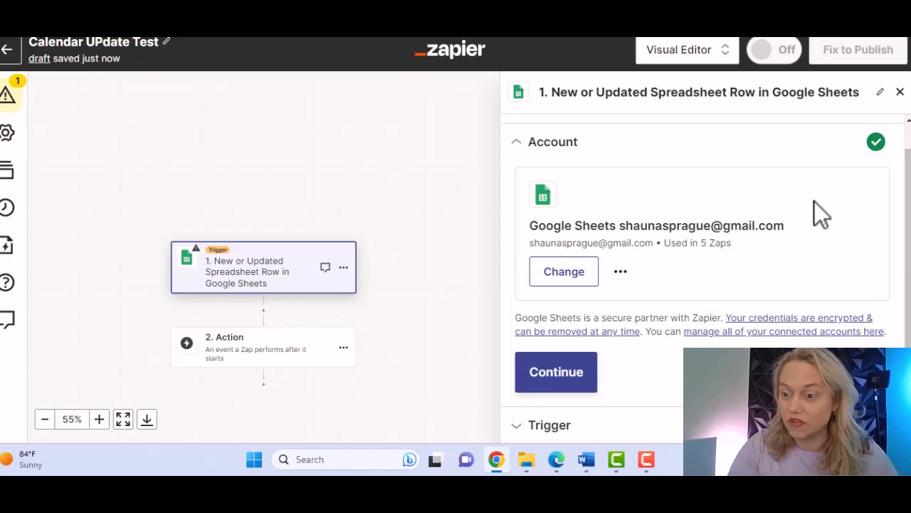
pyautogui.click(582, 386)
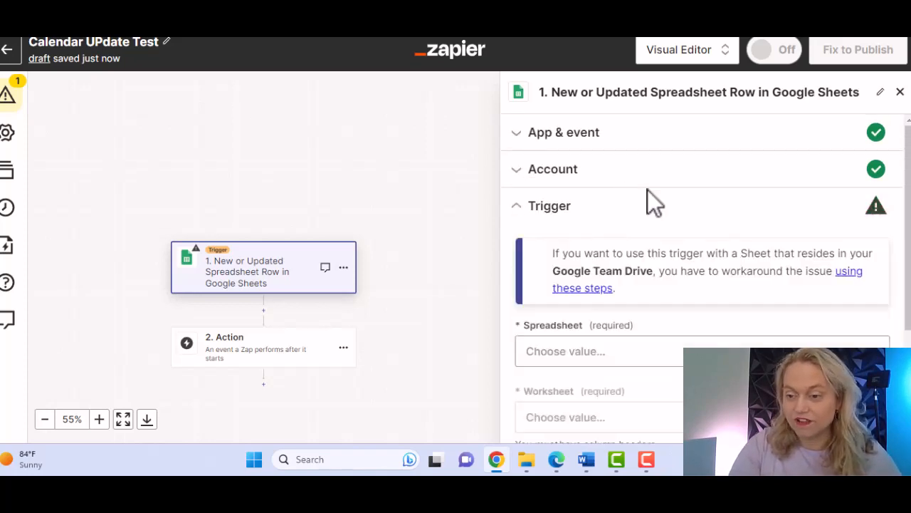
# Point the trigger to the School Calendar Updates spreadsheet and its Events worksheet, leaving the trigger column at any_column.
pyautogui.click(569, 359)
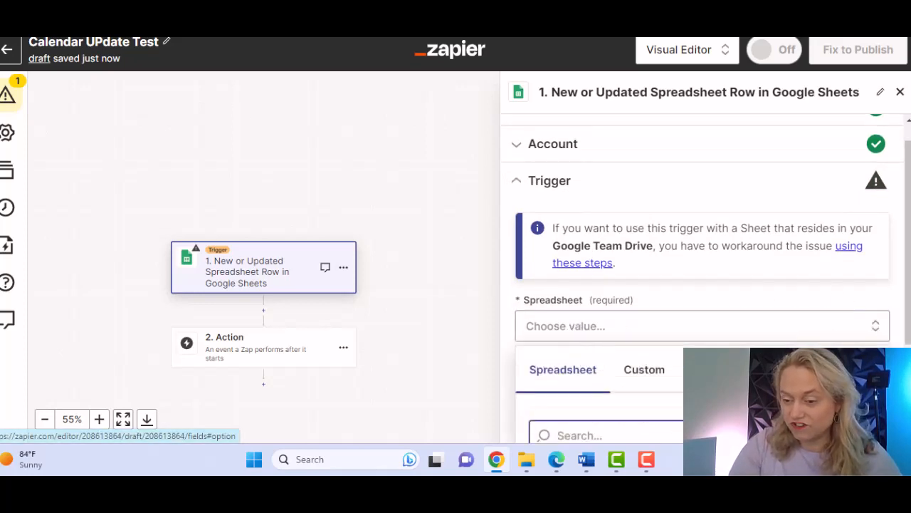
pyautogui.scroll(-2, 714, 246)
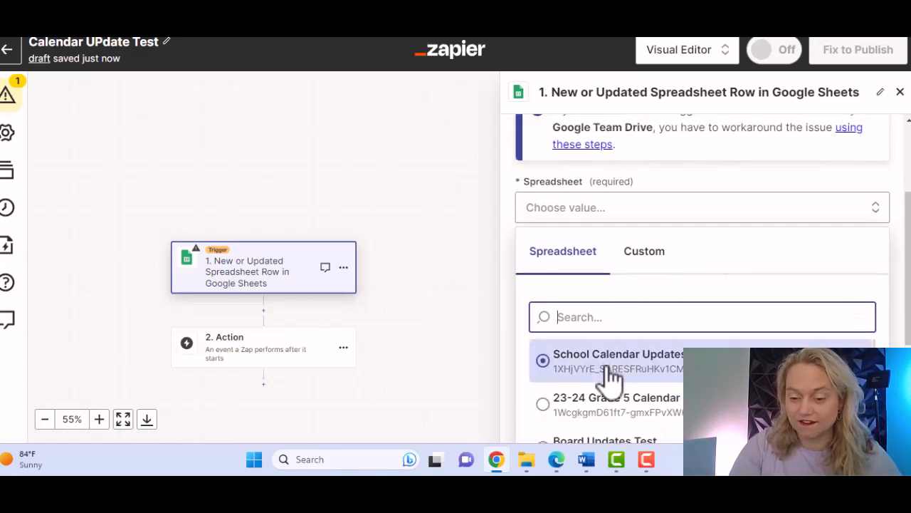
pyautogui.click(610, 378)
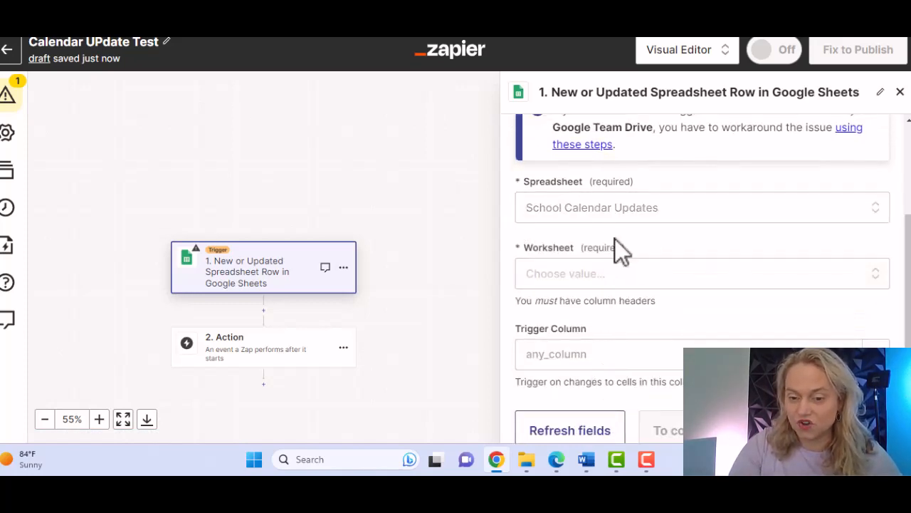
pyautogui.click(563, 274)
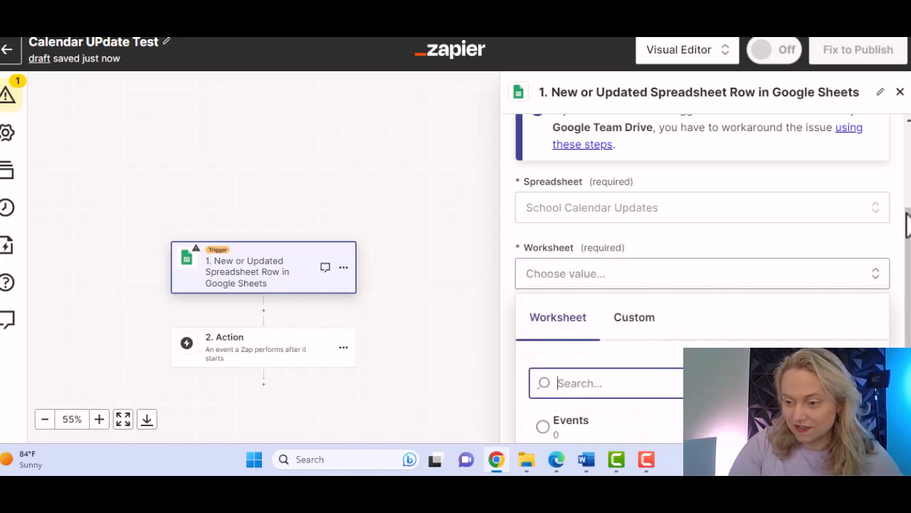
pyautogui.scroll(-1, 907, 227)
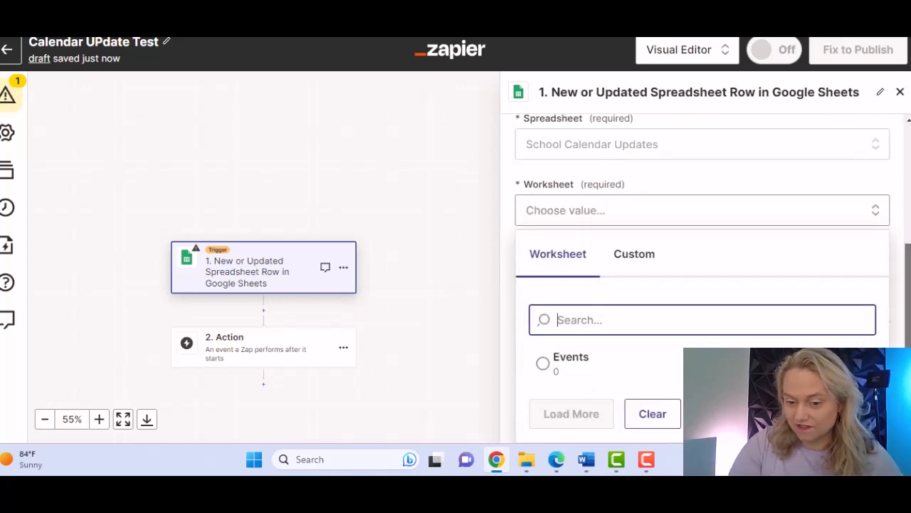
pyautogui.click(562, 357)
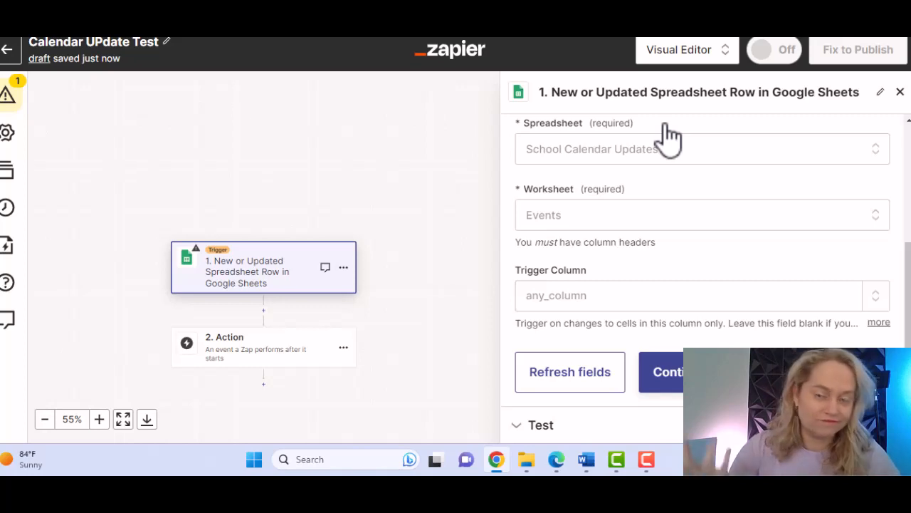
pyautogui.click(671, 372)
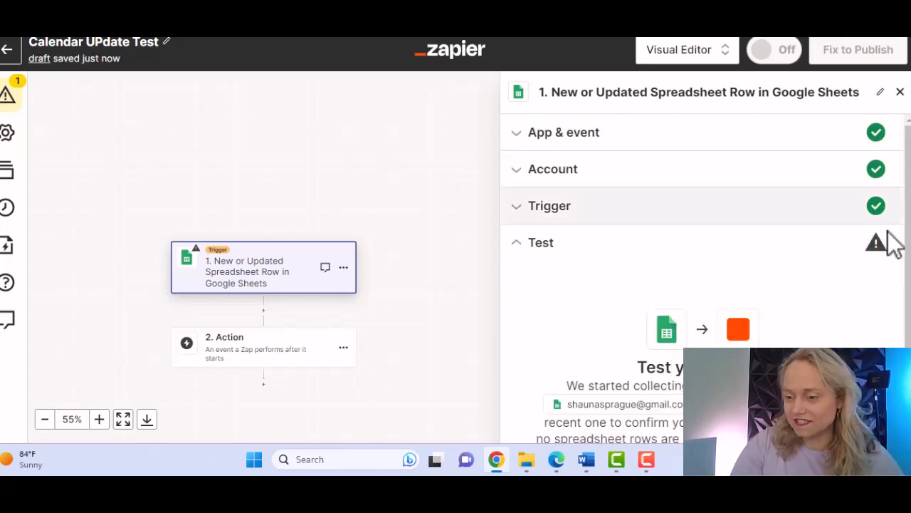
# Test the trigger, review the spreadsheet records found, and continue with the selected record, Spreadsheet Row C.
pyautogui.moveTo(908, 241); pyautogui.dragTo(907, 317)
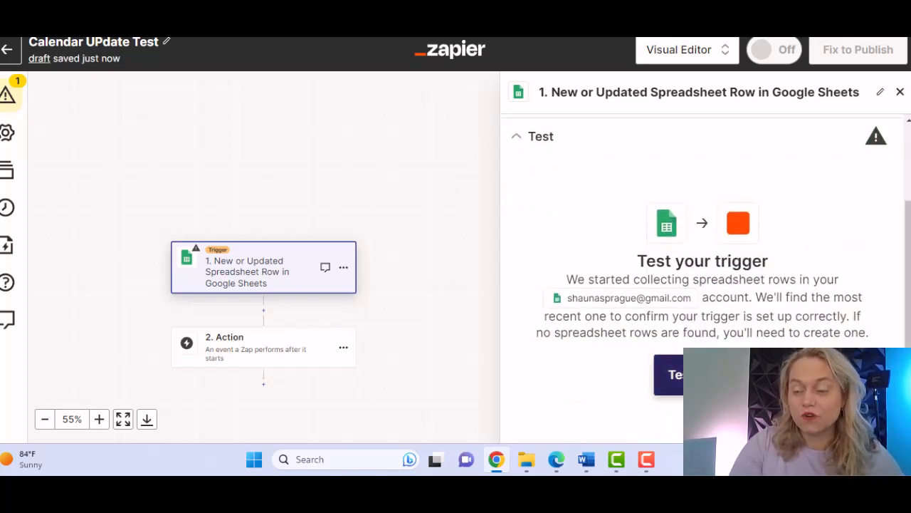
pyautogui.click(701, 374)
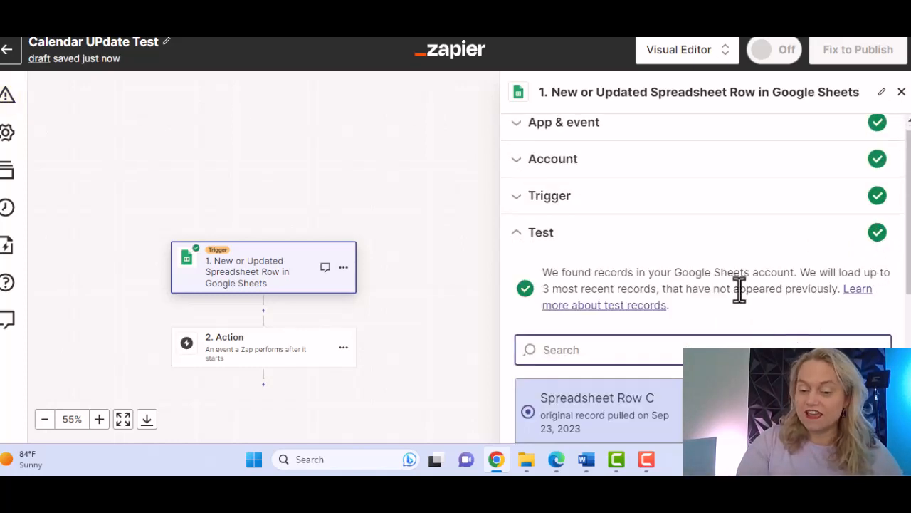
pyautogui.scroll(-3, 703, 285)
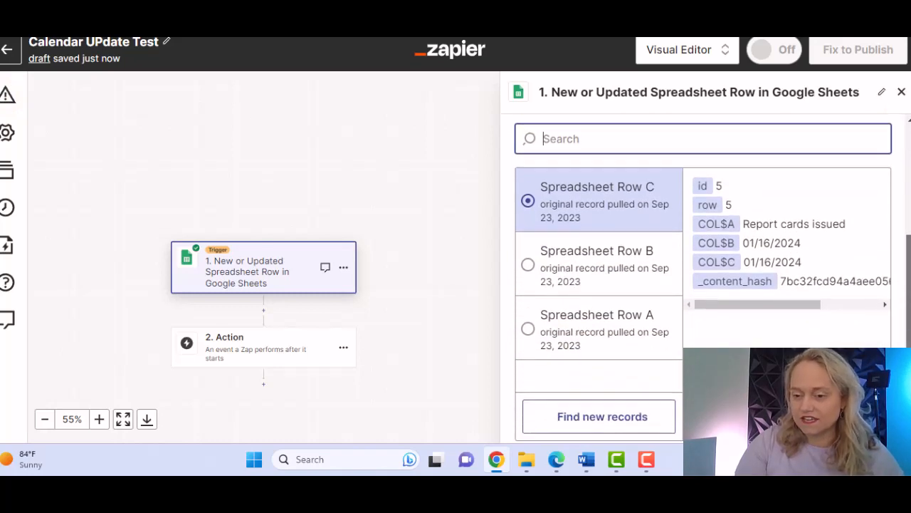
pyautogui.scroll(-1, 703, 284)
pyautogui.scroll(5, 703, 284)
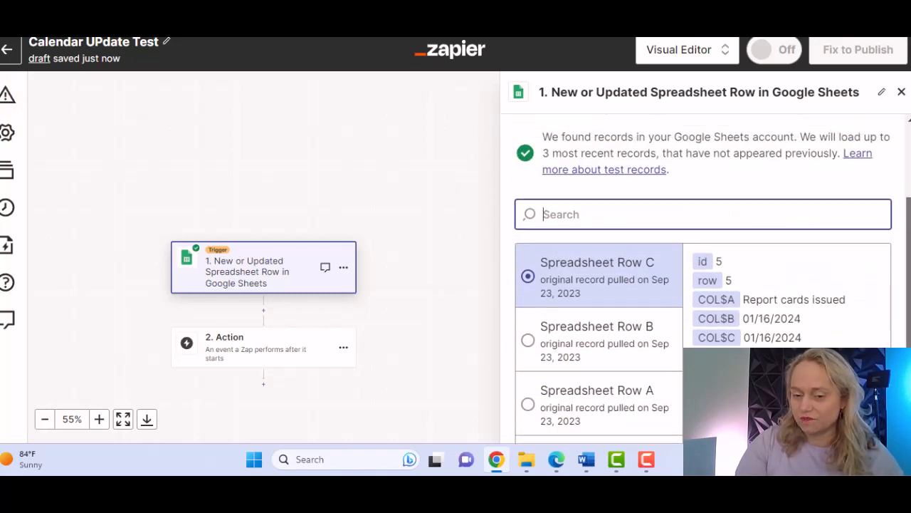
pyautogui.scroll(-5, 703, 285)
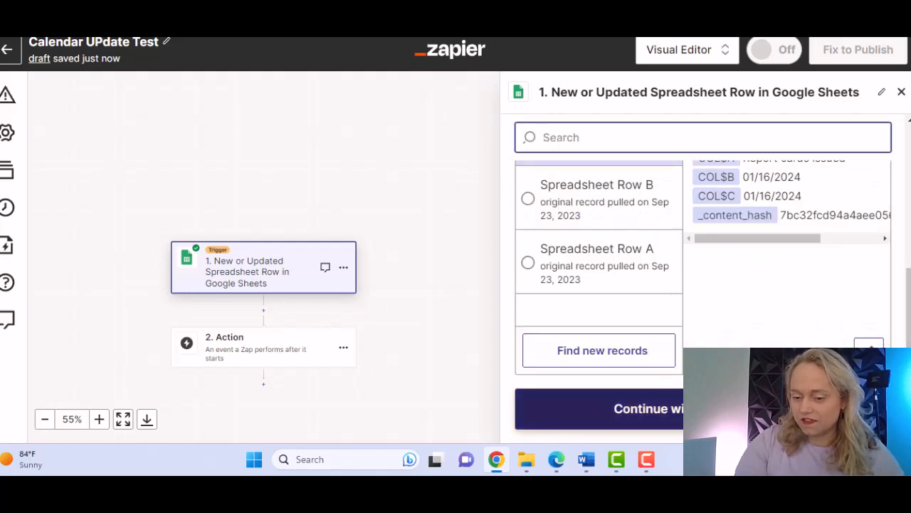
pyautogui.click(650, 409)
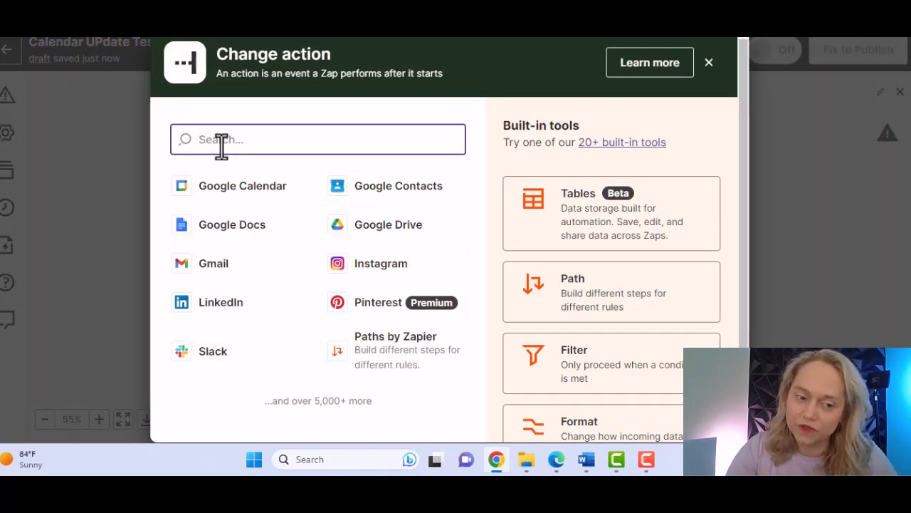
# Set the action to Google Calendar with the event Create Detailed Event, and choose the calendar account already used in 4 Zaps.
pyautogui.click(215, 191)
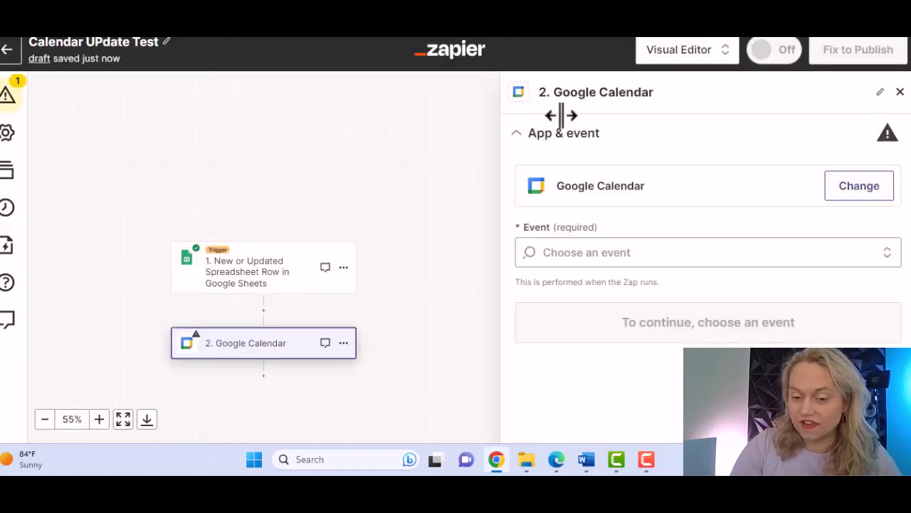
pyautogui.click(586, 258)
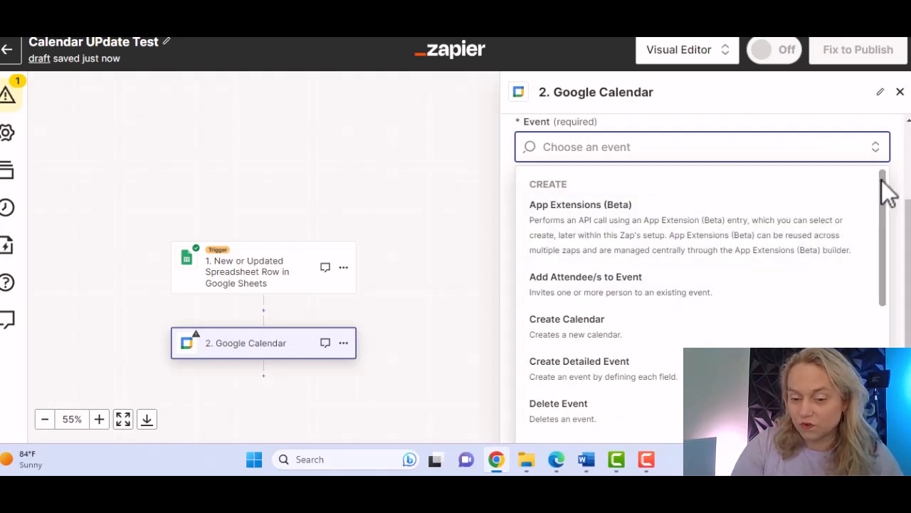
pyautogui.moveTo(887, 179); pyautogui.dragTo(893, 260)
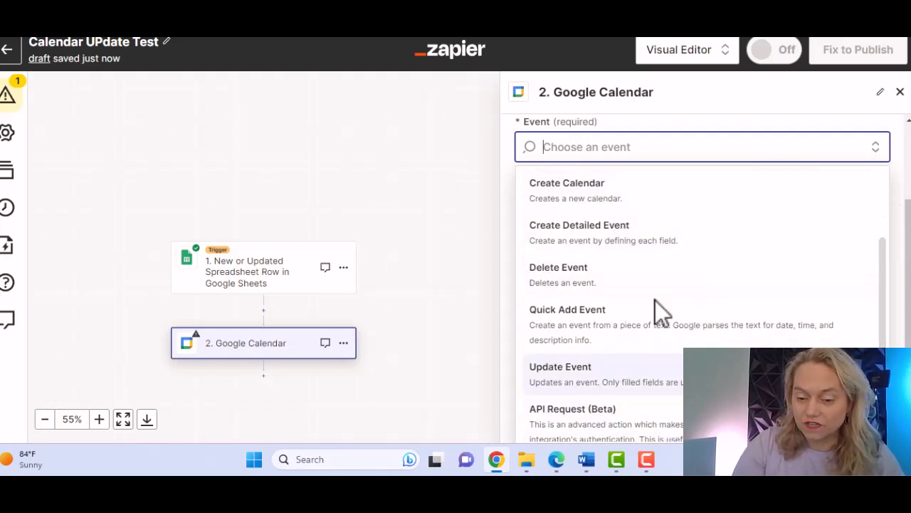
pyautogui.click(644, 254)
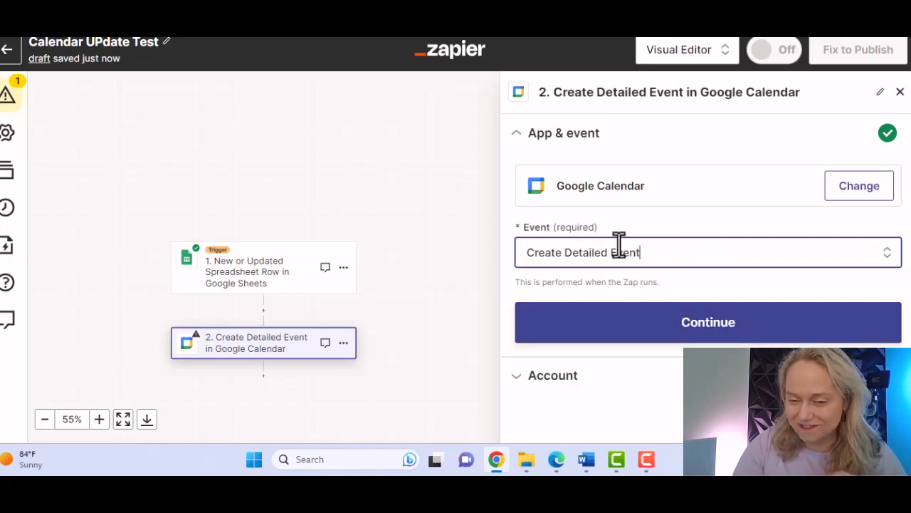
pyautogui.click(666, 334)
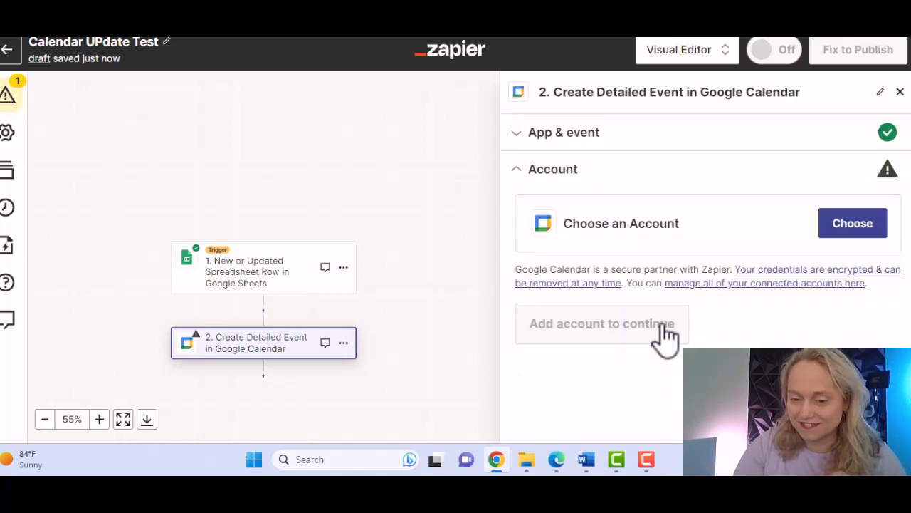
pyautogui.click(849, 226)
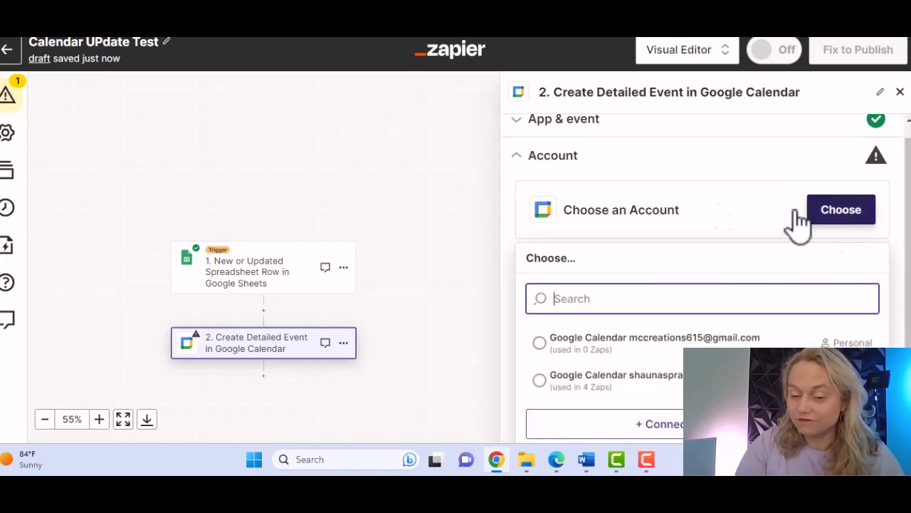
pyautogui.click(631, 382)
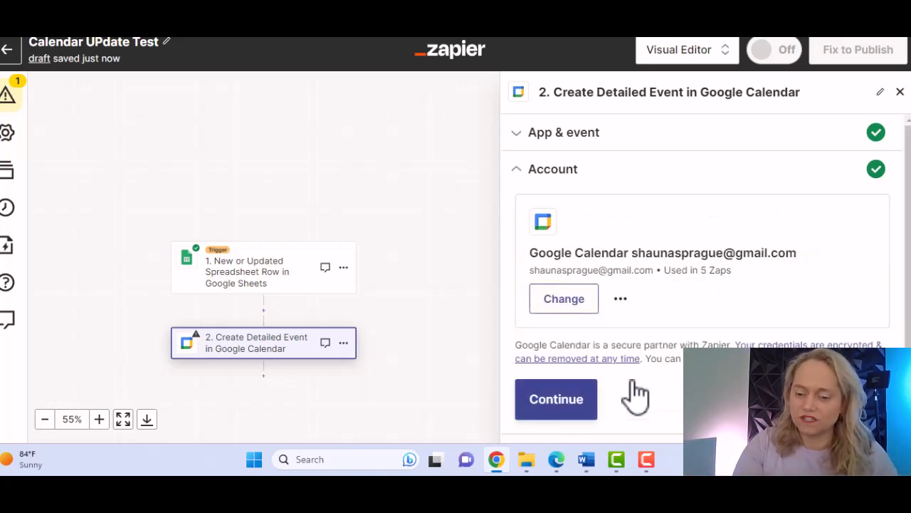
# Continue with the chosen Google Calendar account and set the action's Calendar field to the account's own e-mail calendar.
pyautogui.click(575, 399)
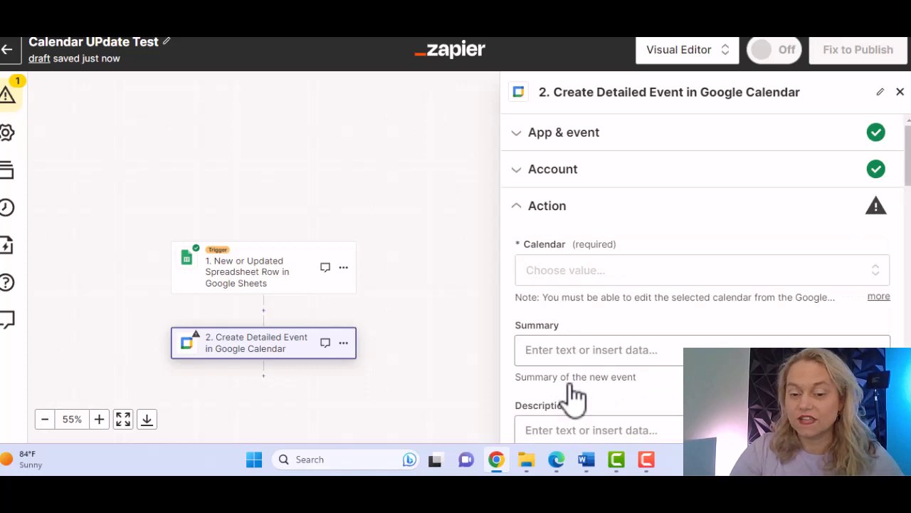
pyautogui.click(589, 274)
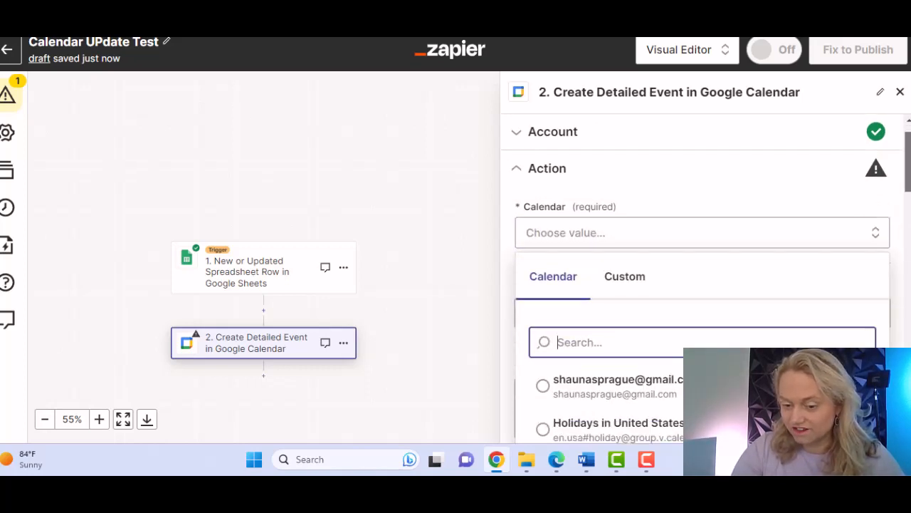
pyautogui.click(542, 285)
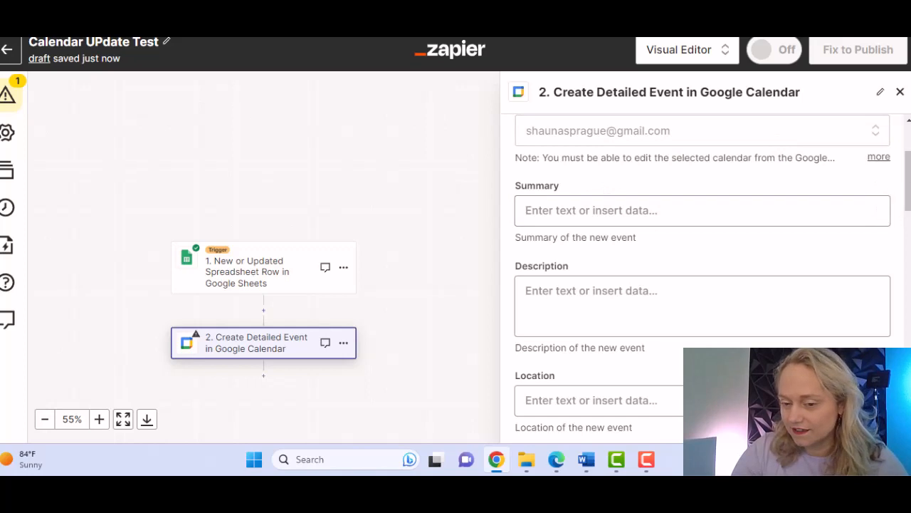
# Map the event's Summary field to the Title column from the Google Sheets trigger.
pyautogui.click(680, 218)
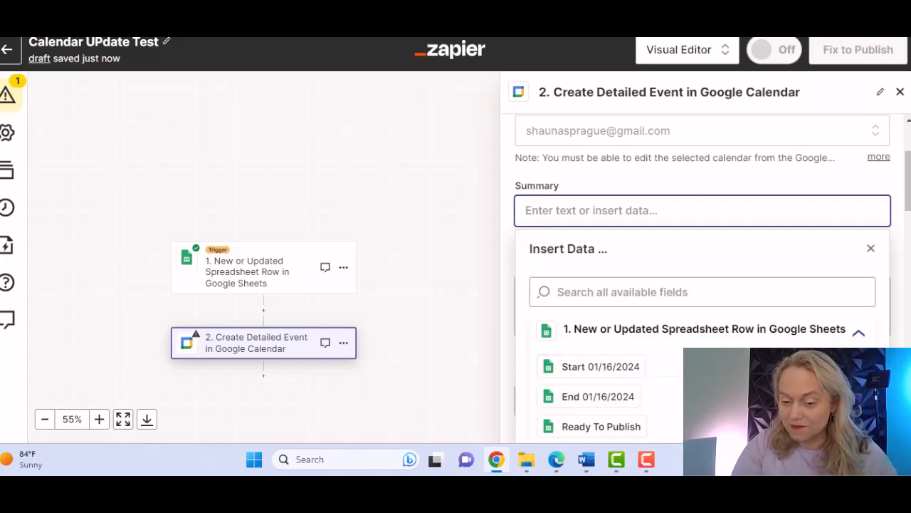
pyautogui.scroll(-1, 605, 399)
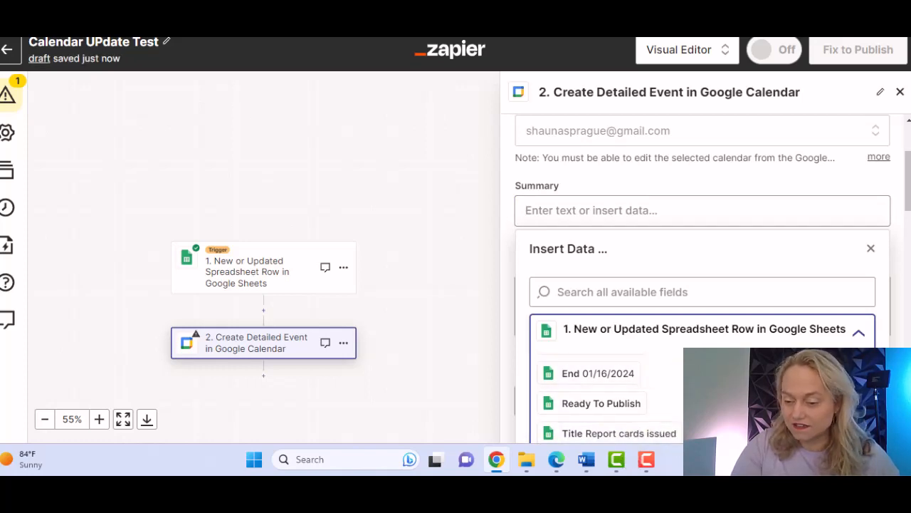
pyautogui.press('Escape')
pyautogui.scroll(-3, 701, 285)
pyautogui.click(865, 205)
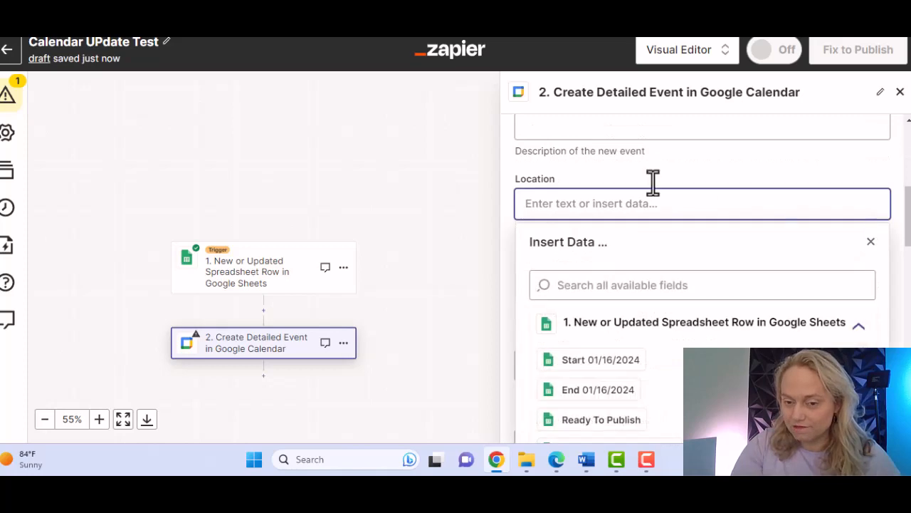
pyautogui.click(688, 125)
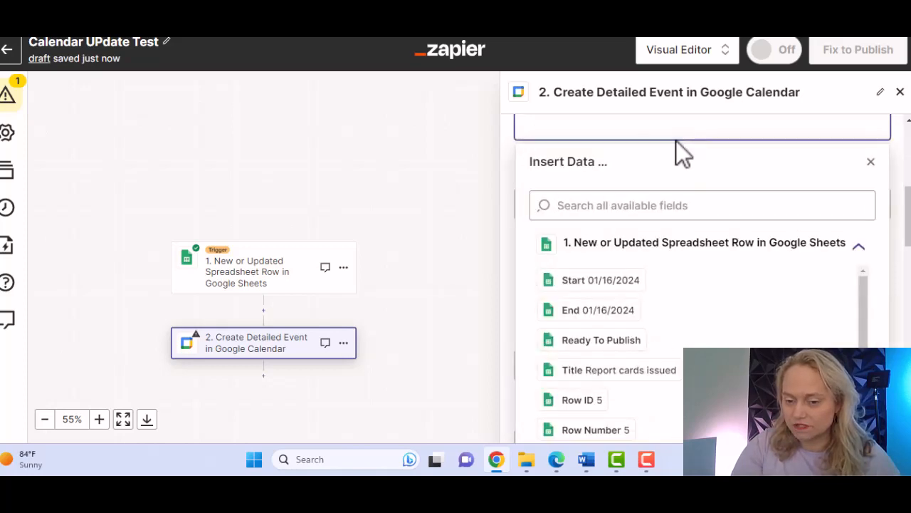
pyautogui.moveTo(905, 239); pyautogui.dragTo(890, 213)
pyautogui.click(793, 193)
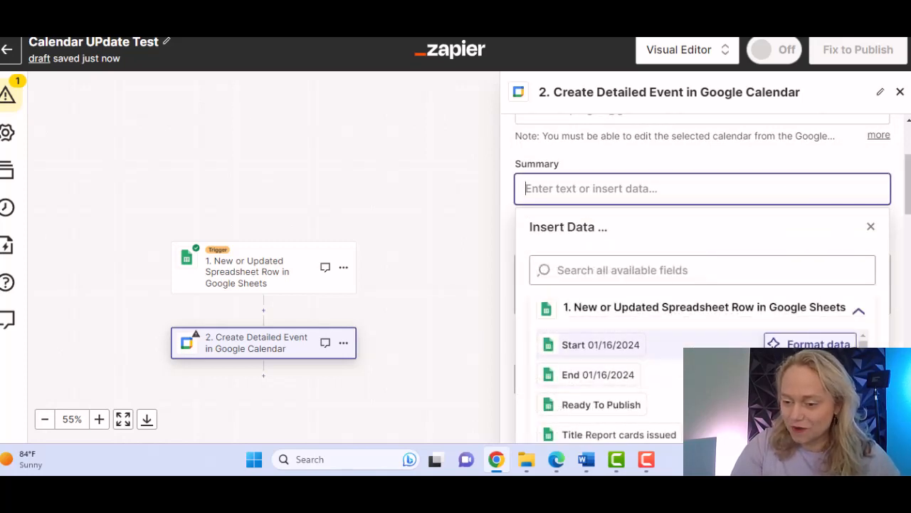
pyautogui.moveTo(863, 356); pyautogui.dragTo(863, 360)
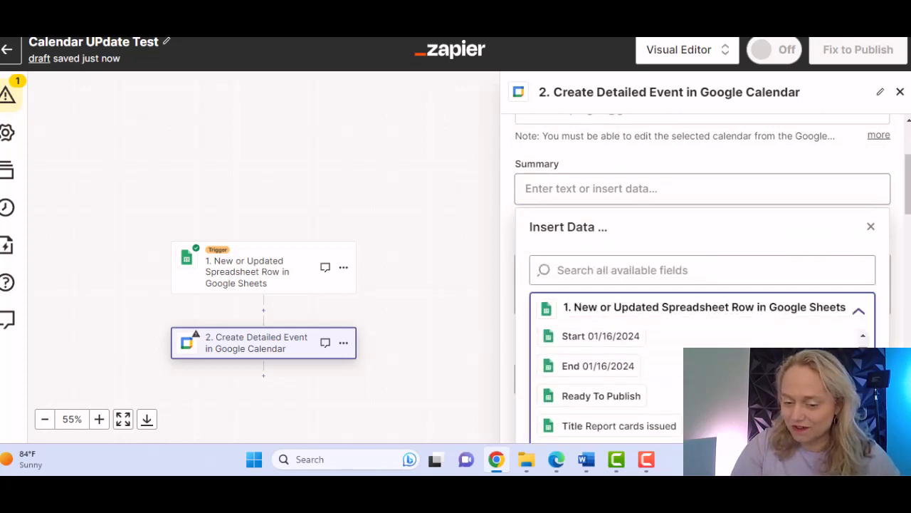
pyautogui.click(649, 436)
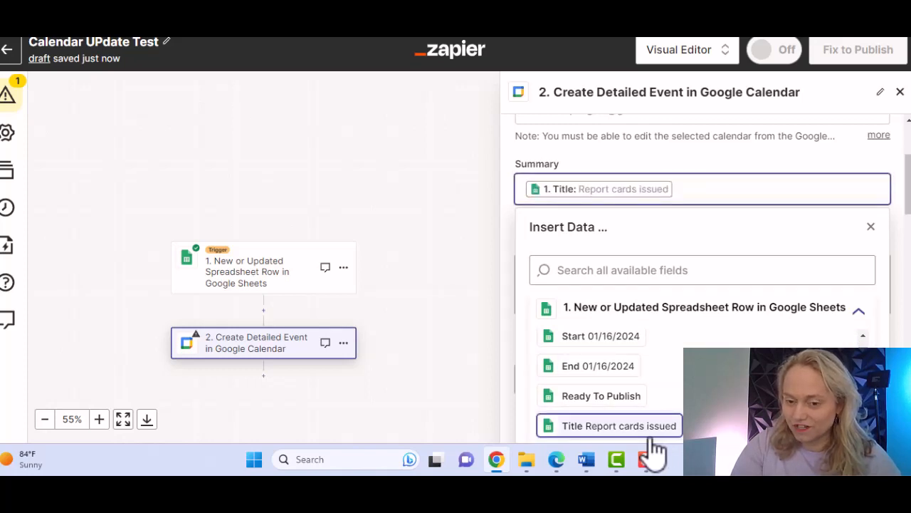
pyautogui.click(774, 162)
# Map Start Date & Time to the sheet's Start column and End Date & Time to its End column.
pyautogui.click(571, 264)
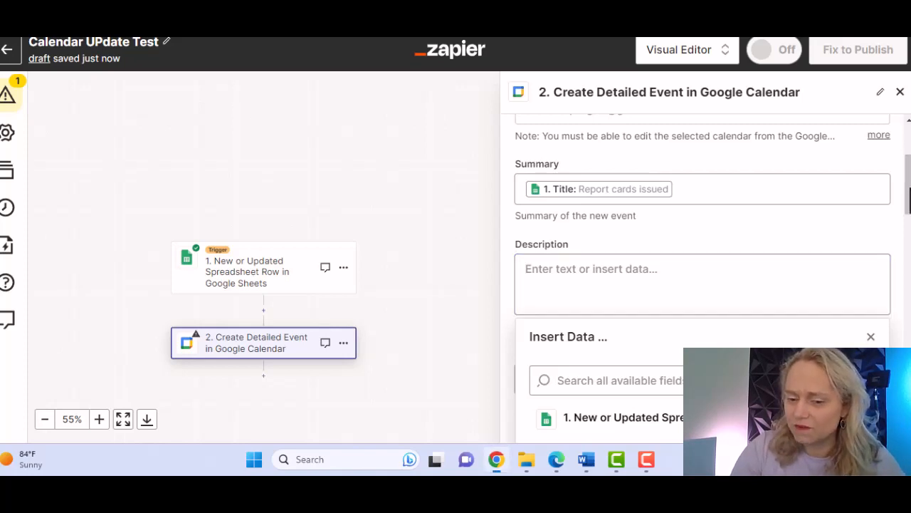
pyautogui.moveTo(910, 200); pyautogui.dragTo(909, 252)
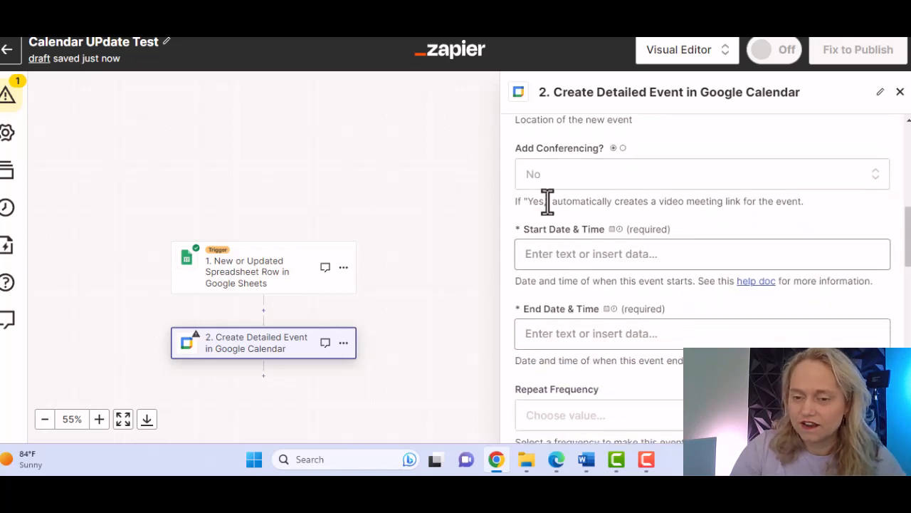
pyautogui.click(601, 263)
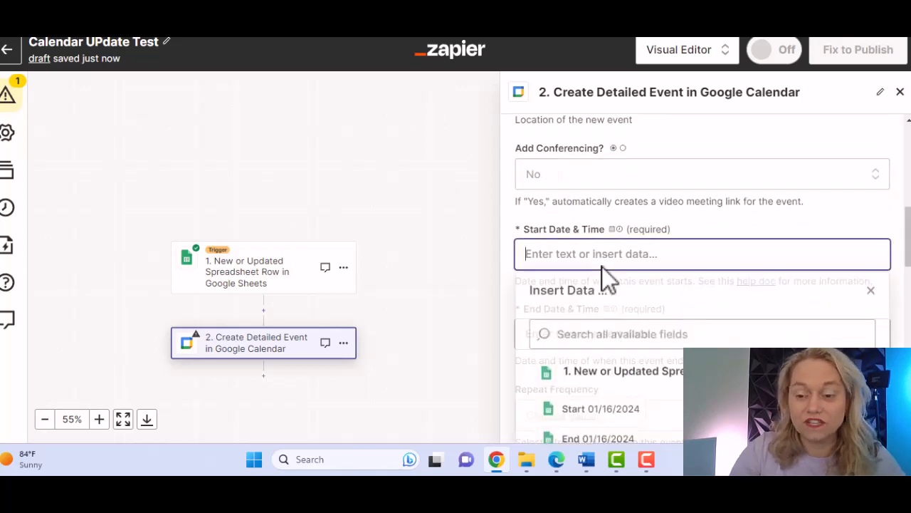
pyautogui.click(580, 411)
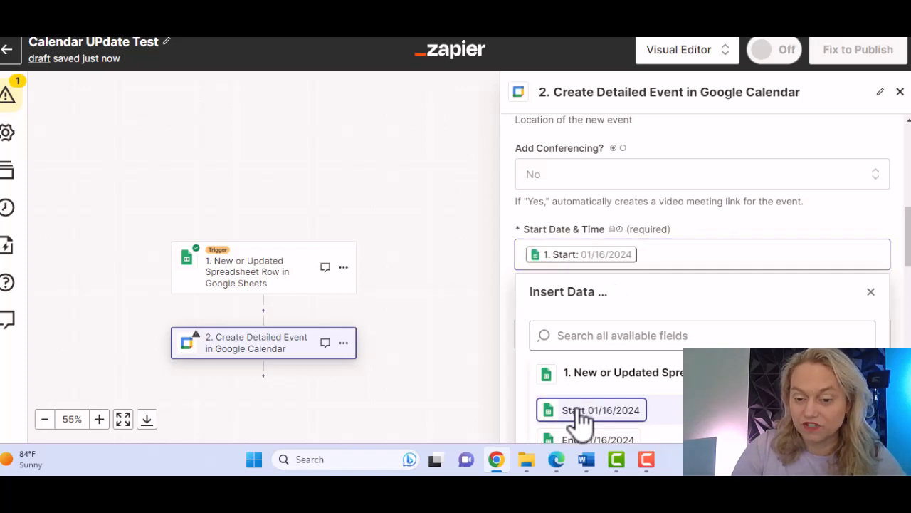
pyautogui.click(850, 206)
pyautogui.moveTo(909, 237); pyautogui.dragTo(909, 256)
pyautogui.click(694, 217)
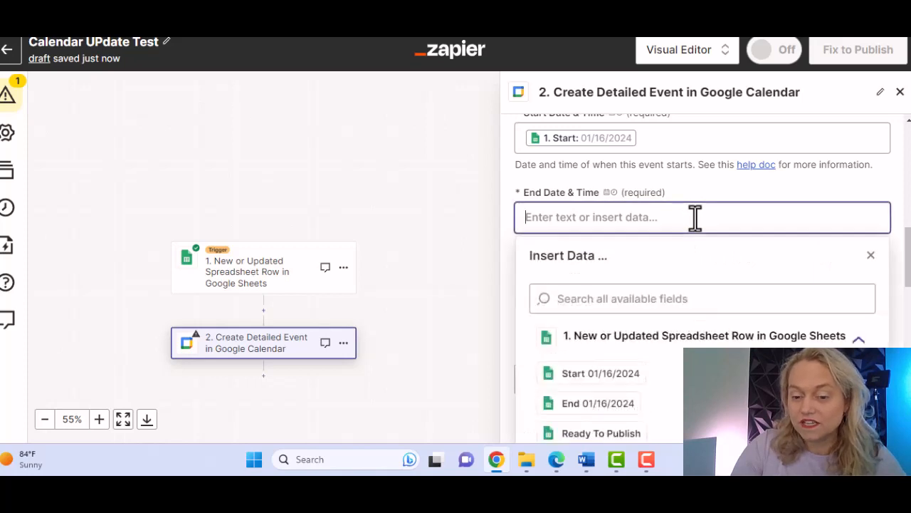
pyautogui.click(616, 402)
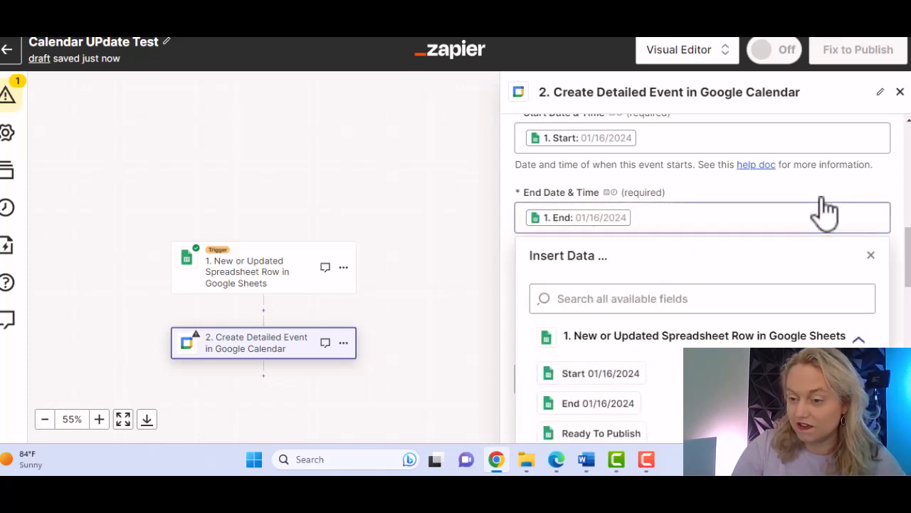
pyautogui.click(909, 213)
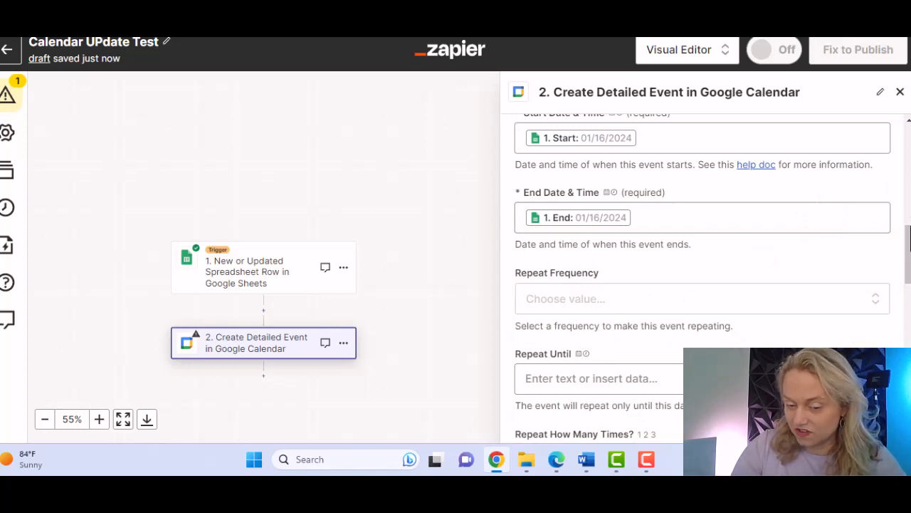
# Set the event's Color to #dbadff, leaving the repeat and All day options as they are.
pyautogui.moveTo(909, 241); pyautogui.dragTo(909, 257)
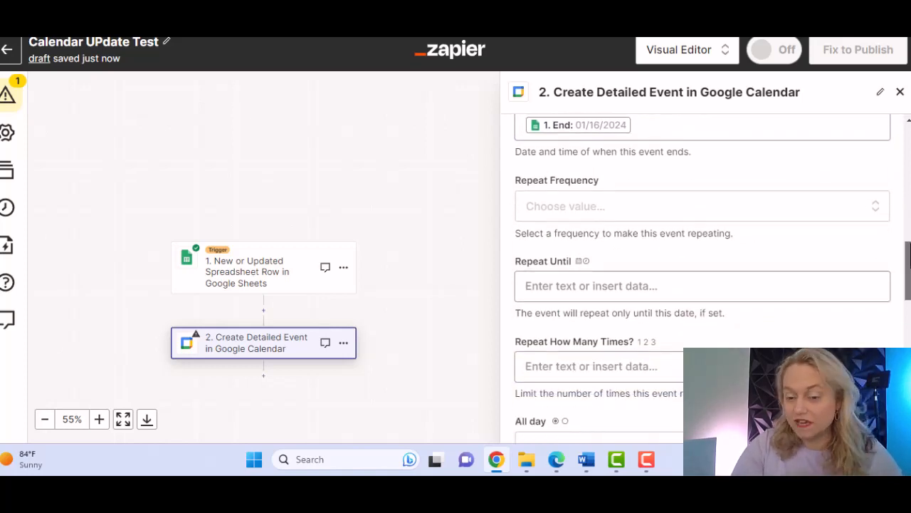
pyautogui.moveTo(908, 258); pyautogui.dragTo(909, 309)
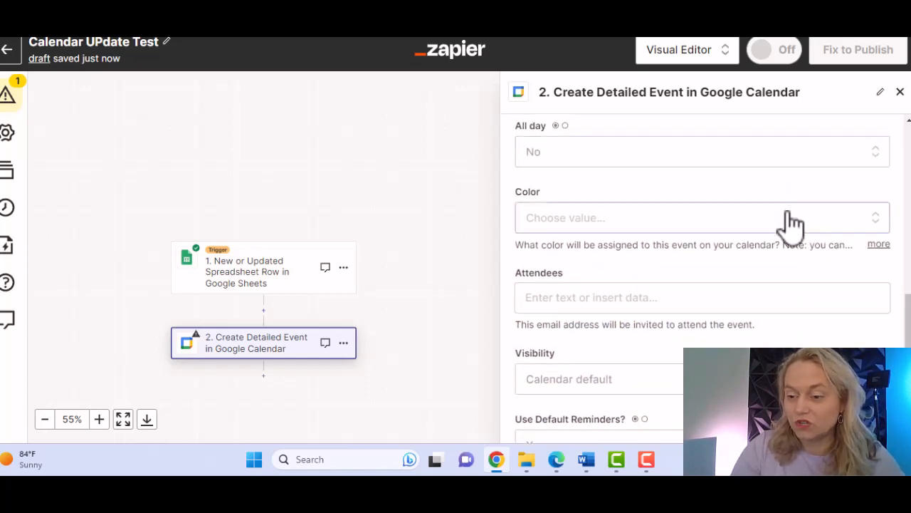
pyautogui.click(789, 217)
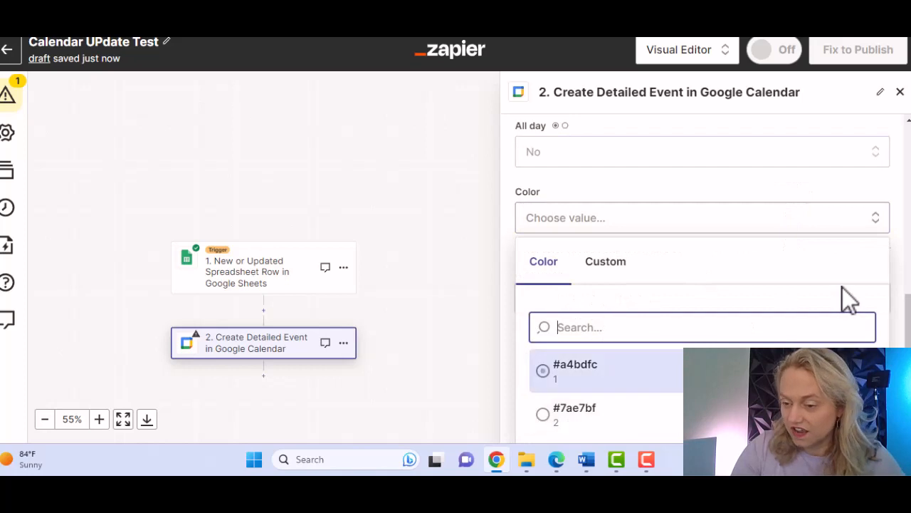
pyautogui.moveTo(909, 326); pyautogui.dragTo(908, 332)
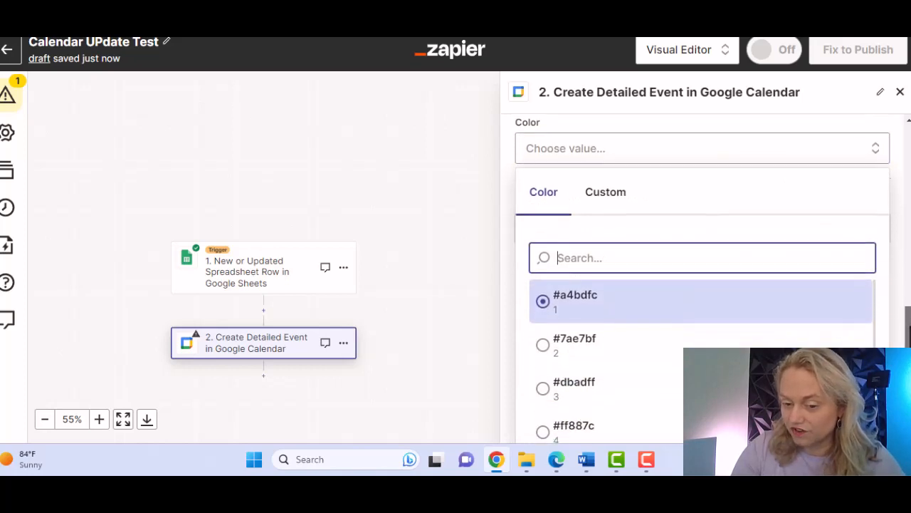
pyautogui.click(573, 397)
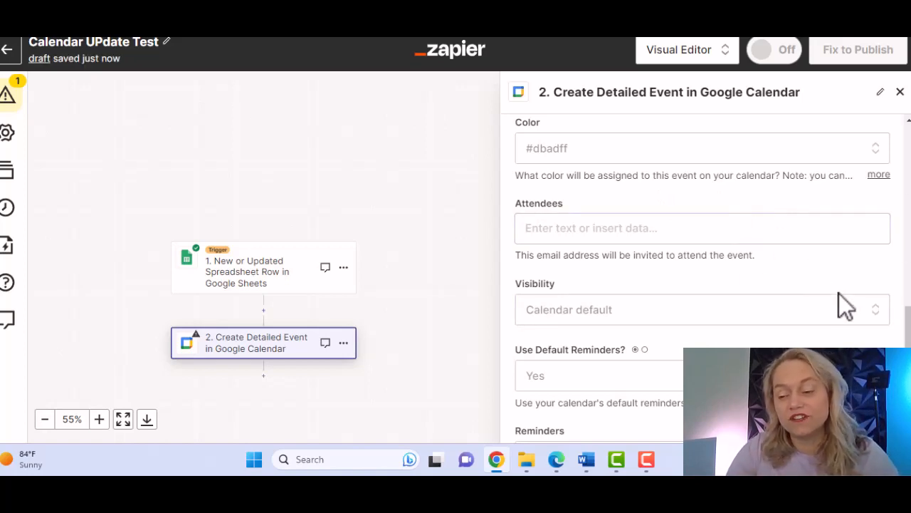
# Finish the action setup and test the step by sending the sample event to Google Calendar.
pyautogui.scroll(-5, 908, 328)
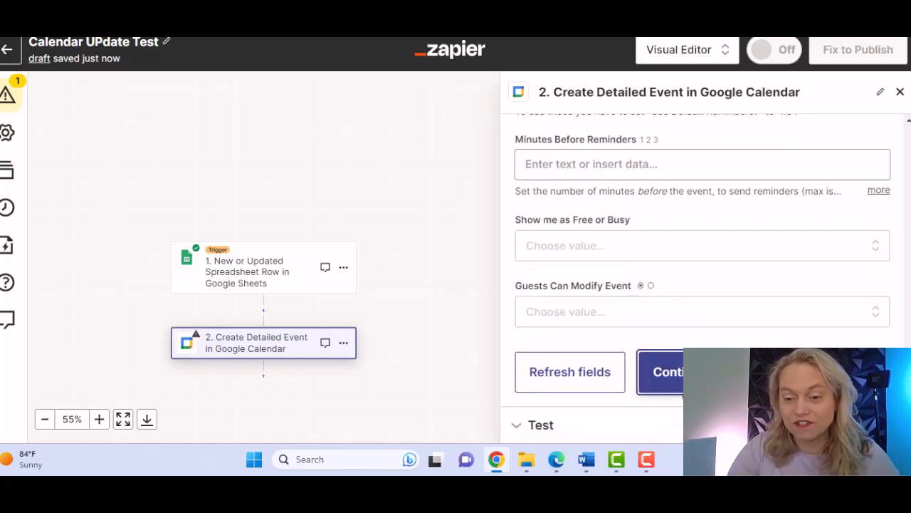
pyautogui.click(666, 371)
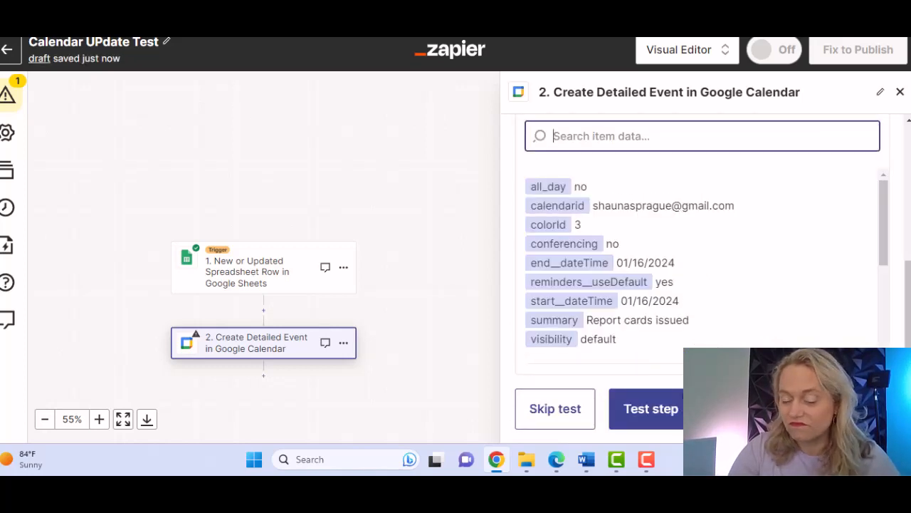
pyautogui.click(661, 412)
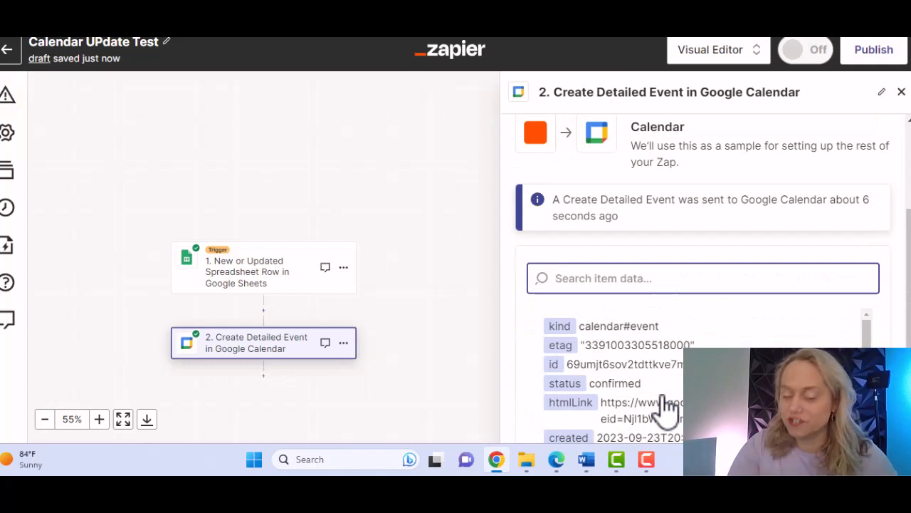
# Publish the Calendar UPdate Test Zap and go to My Zaps.
pyautogui.scroll(-2, 641, 299)
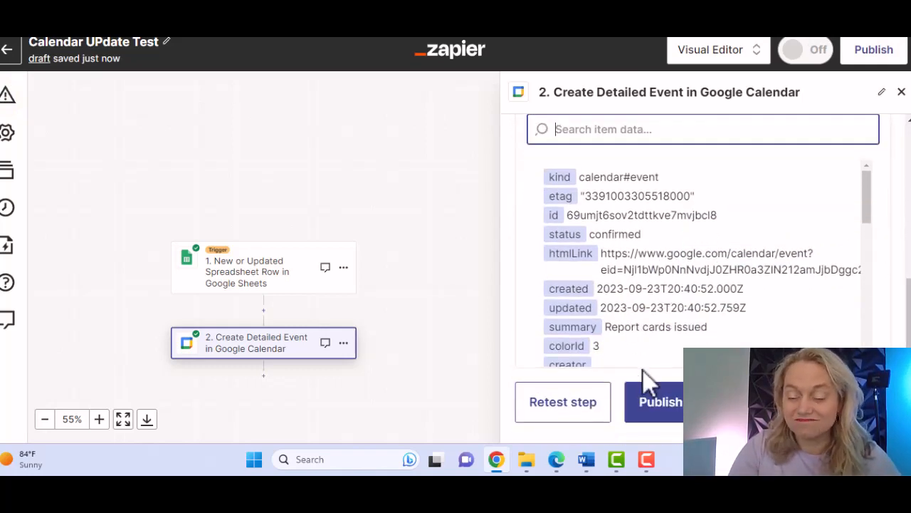
pyautogui.click(654, 407)
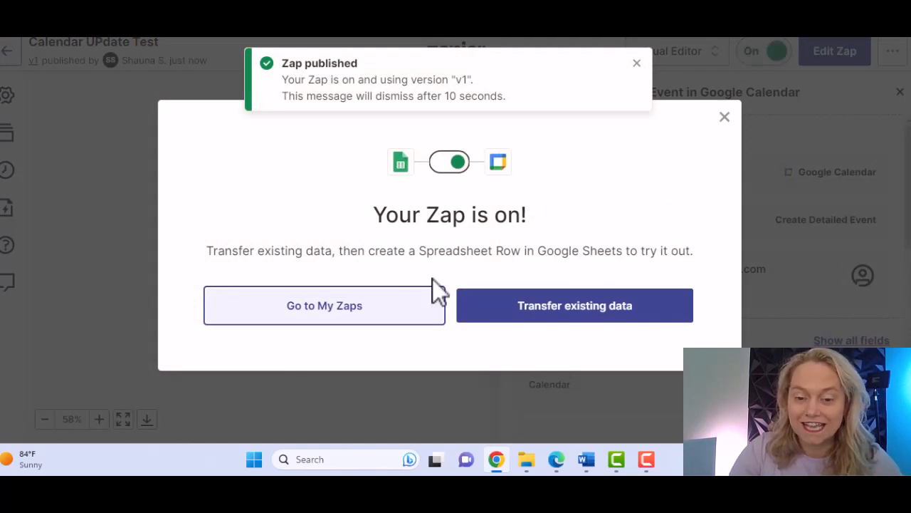
pyautogui.click(405, 316)
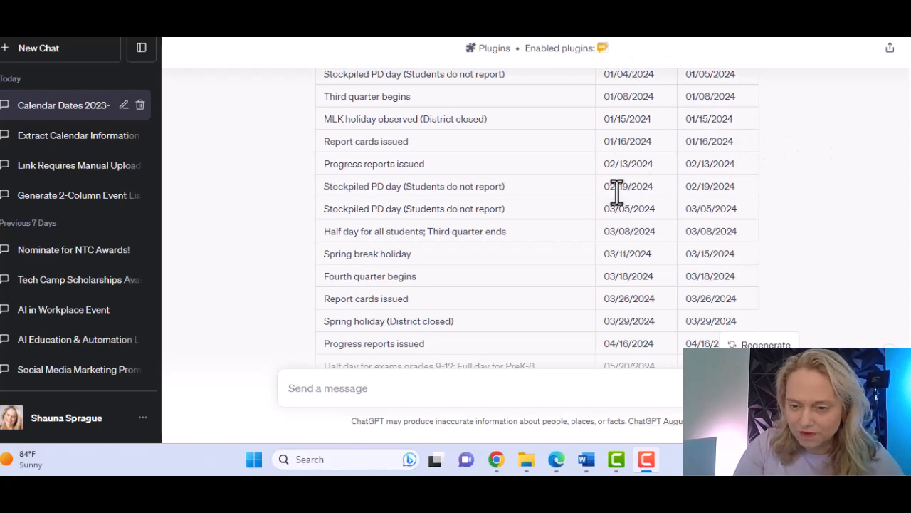
# Copy the 02/13/2024 Progress reports and 02/19/2024 Stockpiled PD day rows from the ChatGPT table into the Events sheet, starting at A2.
pyautogui.moveTo(739, 193); pyautogui.dragTo(324, 164)
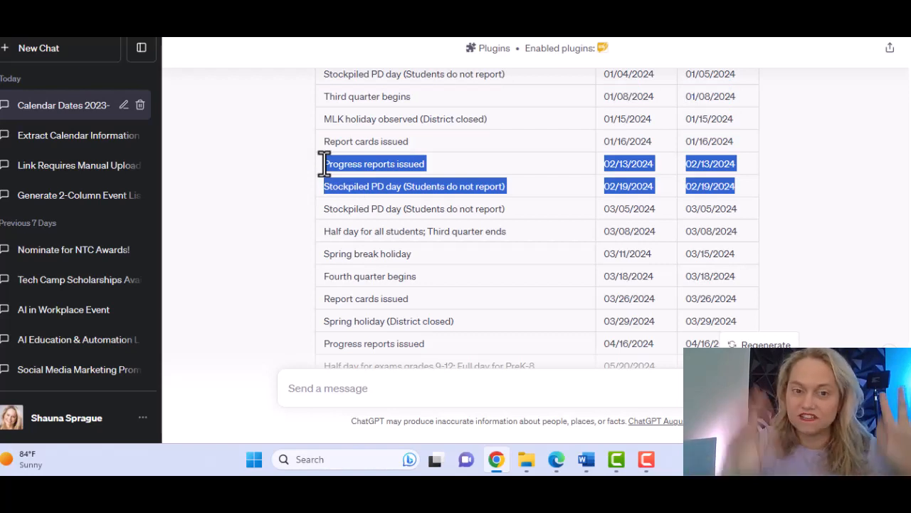
pyautogui.hotkey('ctrl', 'Tab')
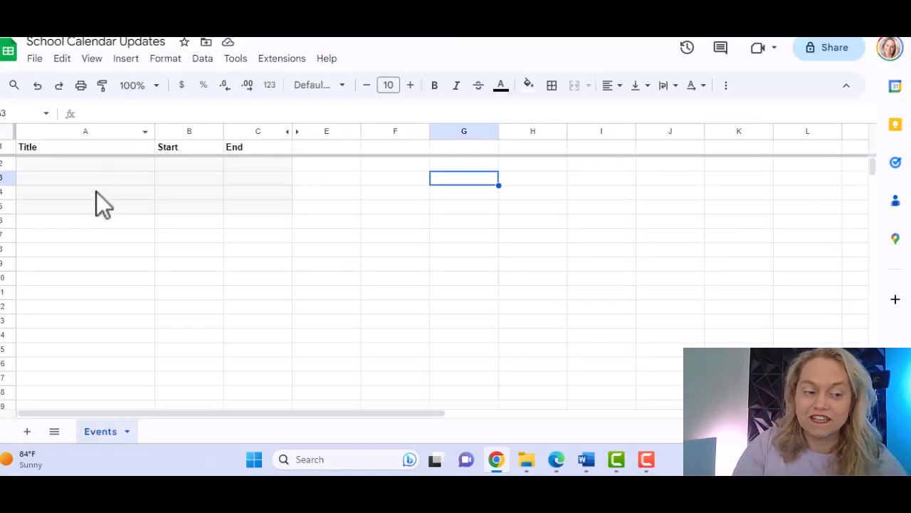
pyautogui.click(65, 166)
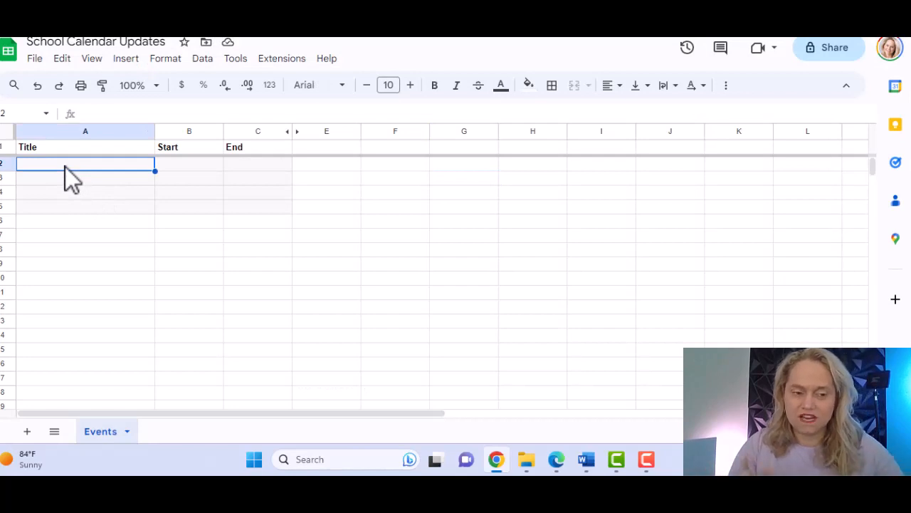
pyautogui.hotkey('ctrl', 'v')
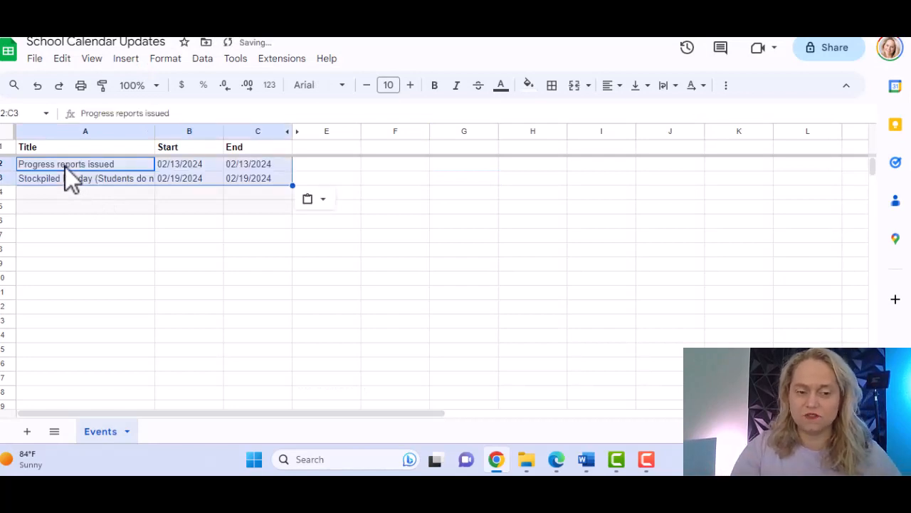
pyautogui.click(278, 205)
pyautogui.click(283, 184)
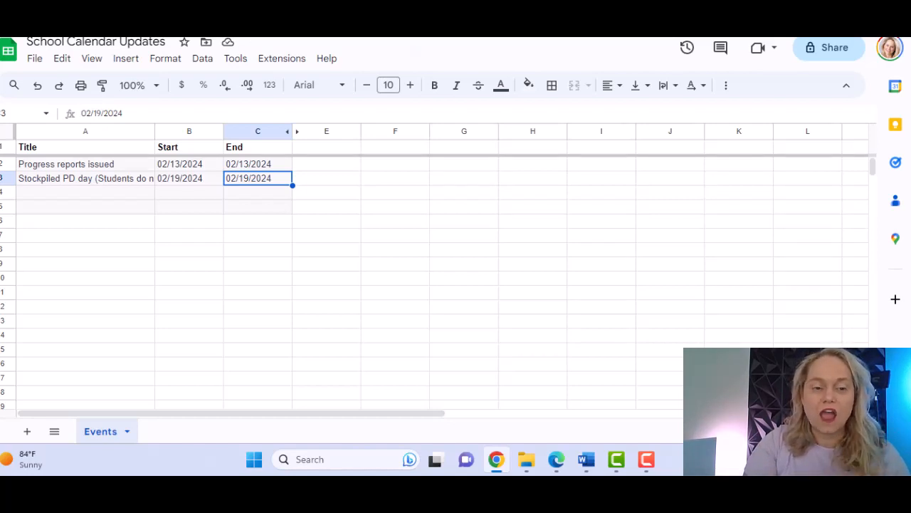
# Switch to Google Calendar and check the week of February 11–17, 2024 for the events added through the sheet.
pyautogui.hotkey('ctrl', 'Tab')
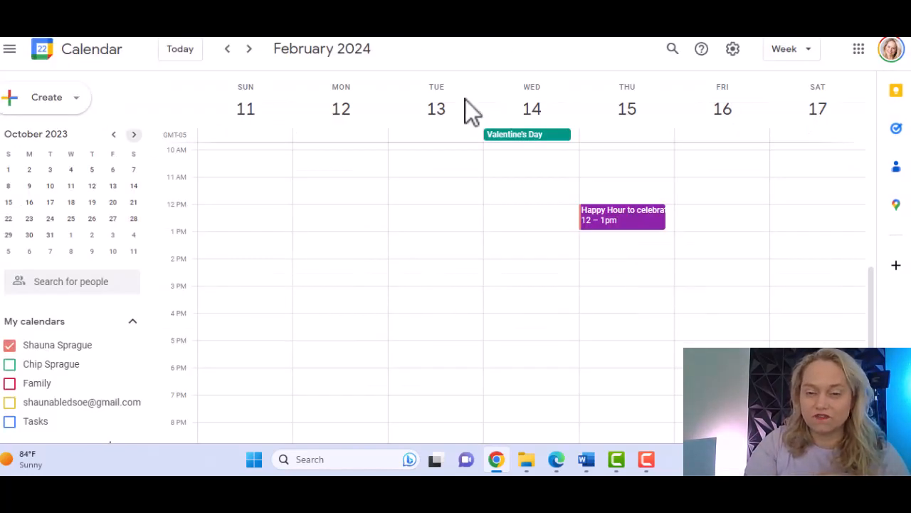
pyautogui.click(228, 50)
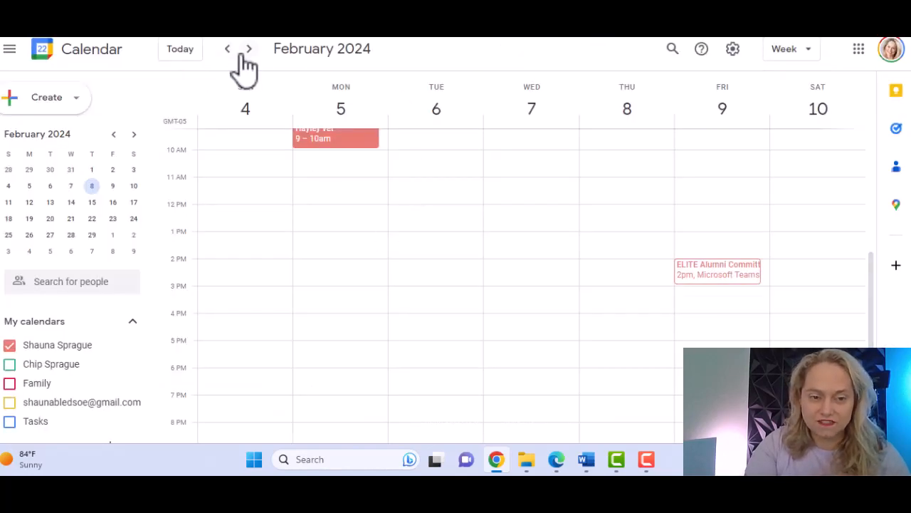
pyautogui.click(248, 50)
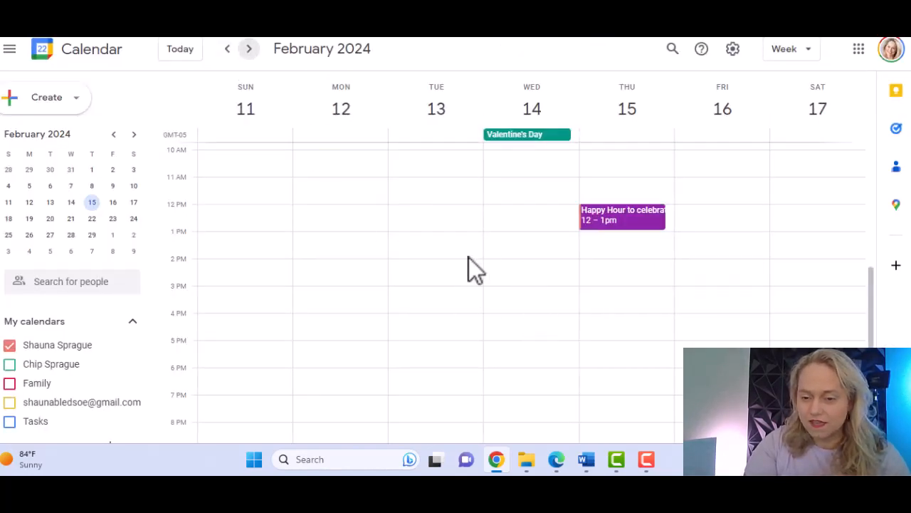
pyautogui.moveTo(875, 305); pyautogui.dragTo(889, 291)
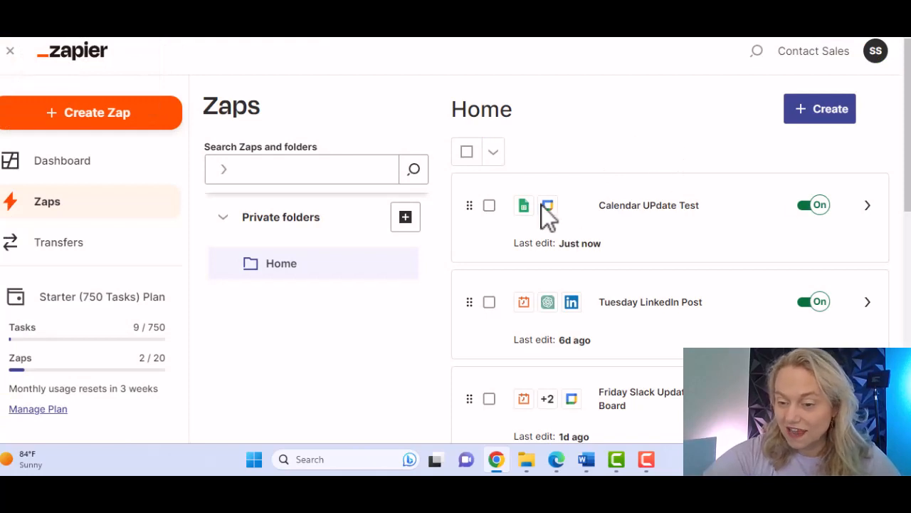
# Open the details of the Calendar UPdate Test Zap in Zapier and view the Zap in the editor.
pyautogui.click(866, 206)
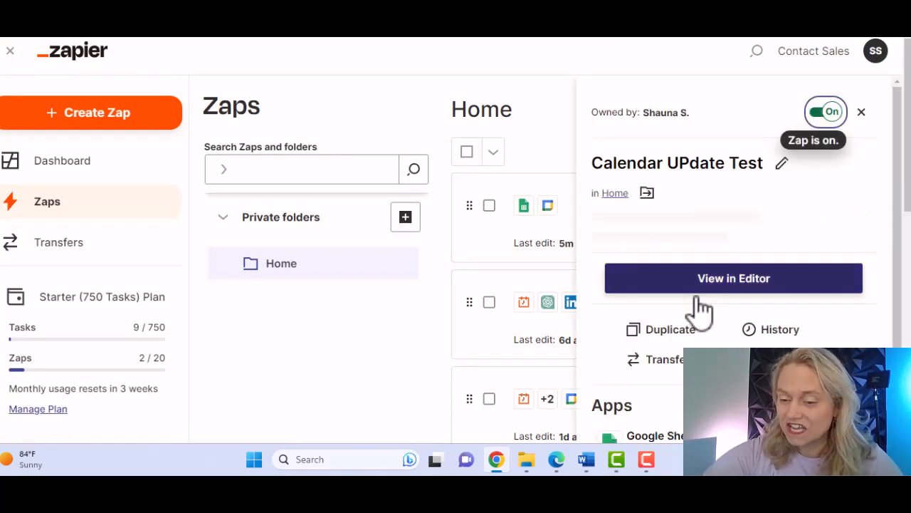
pyautogui.click(730, 285)
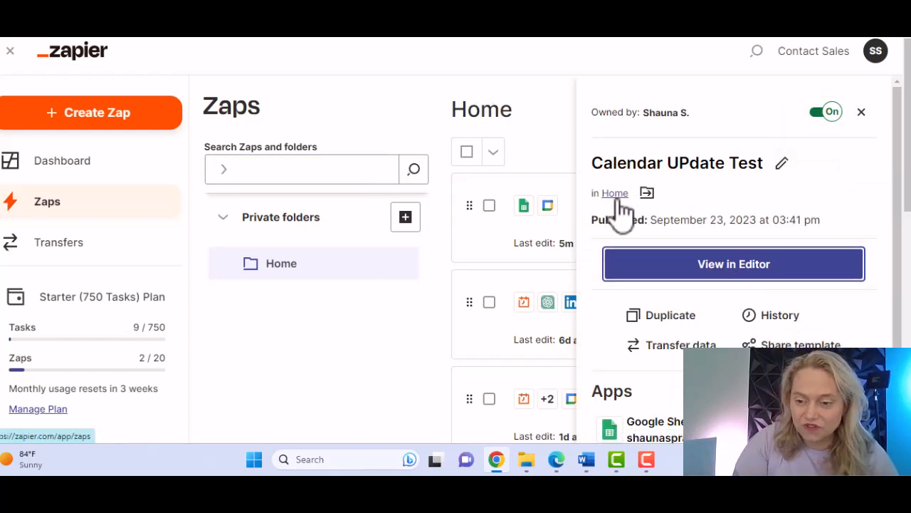
pyautogui.click(694, 283)
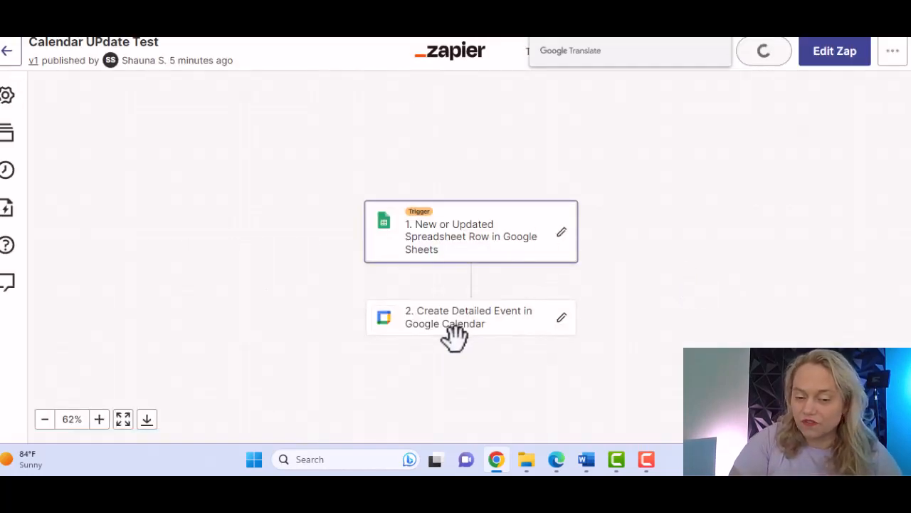
# Review the settings of the Create Detailed Event in Google Calendar action and open that action for editing.
pyautogui.click(455, 338)
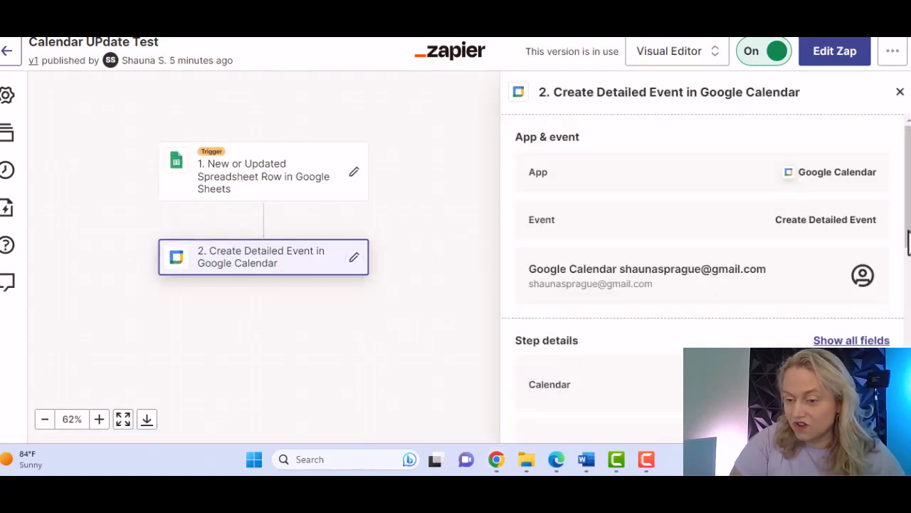
pyautogui.moveTo(909, 242); pyautogui.dragTo(908, 327)
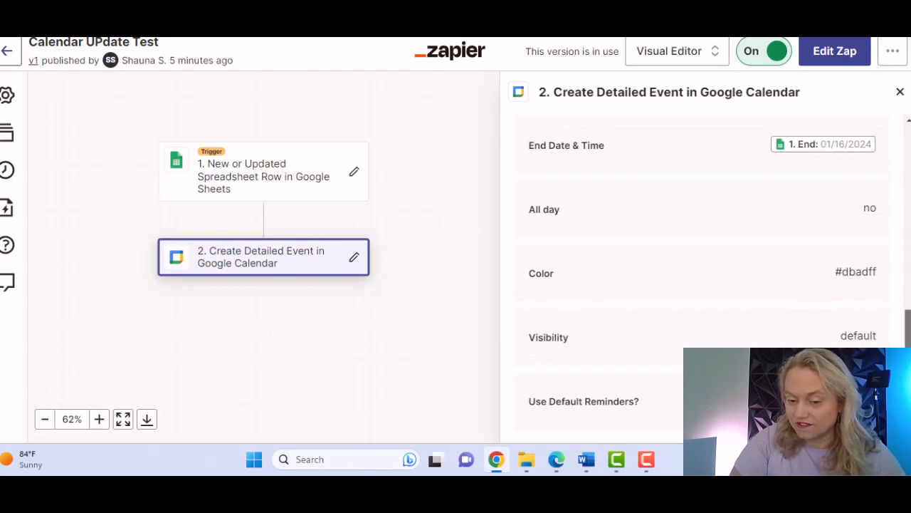
pyautogui.click(354, 259)
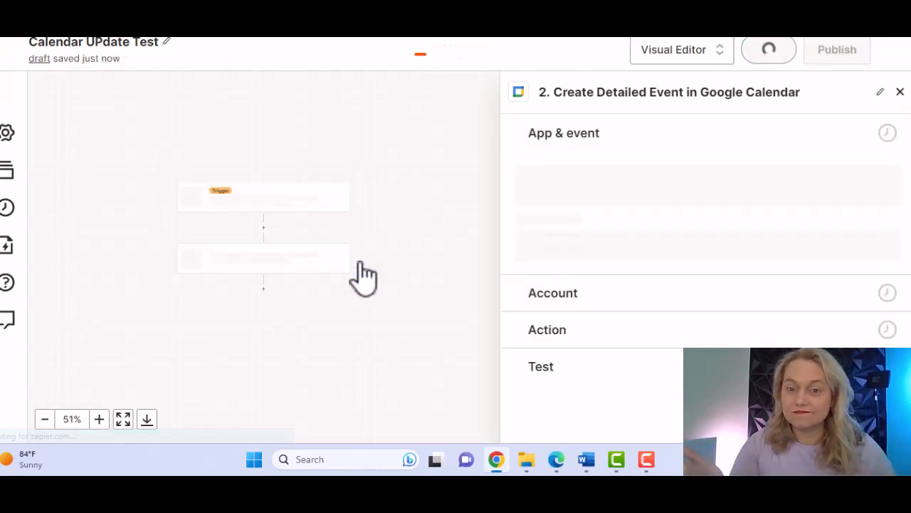